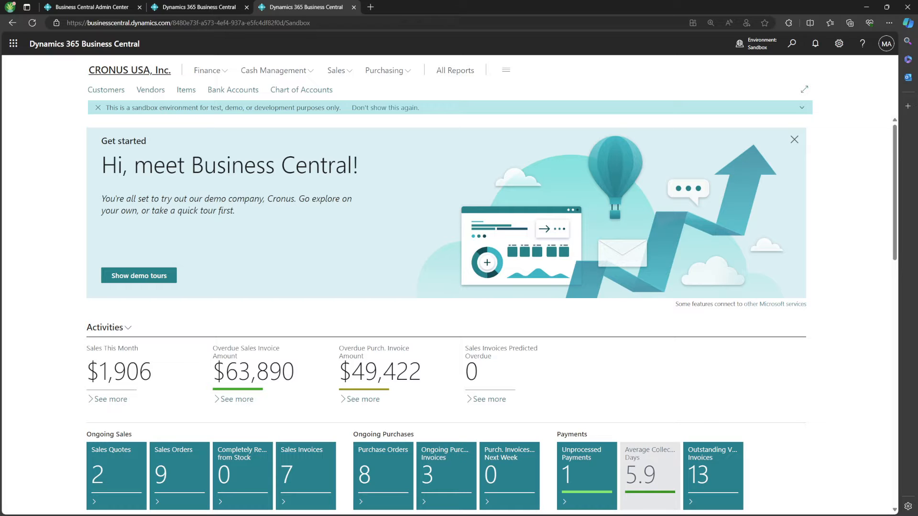
# - Open the first Adatum Corporation sales order from the list of sales orders
pyautogui.click(337, 72)
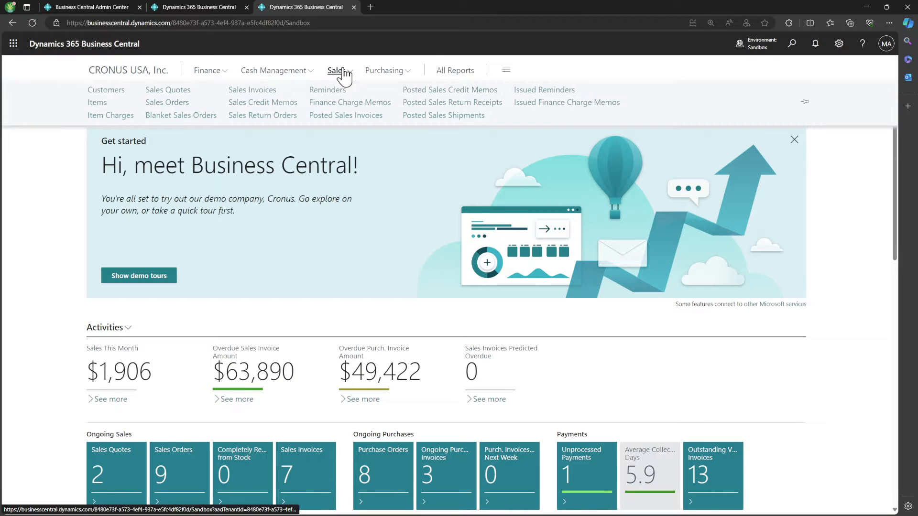
pyautogui.click(161, 103)
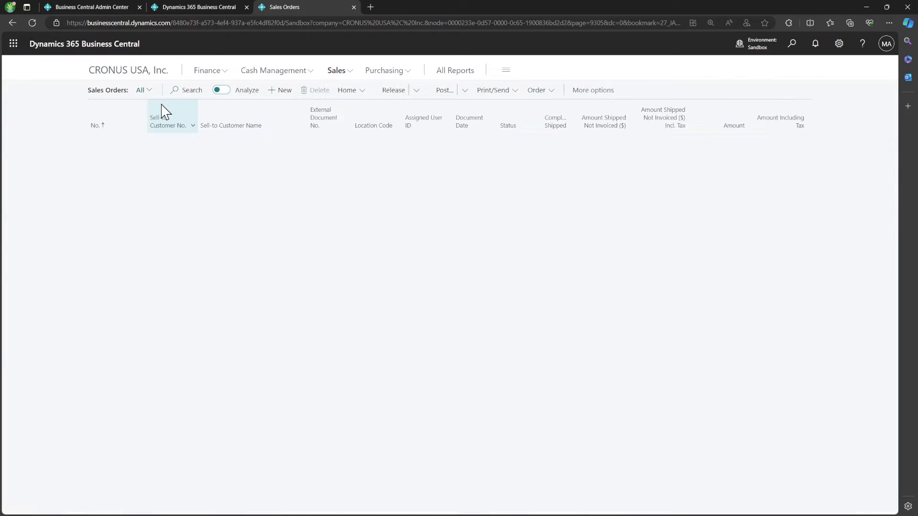
pyautogui.click(112, 142)
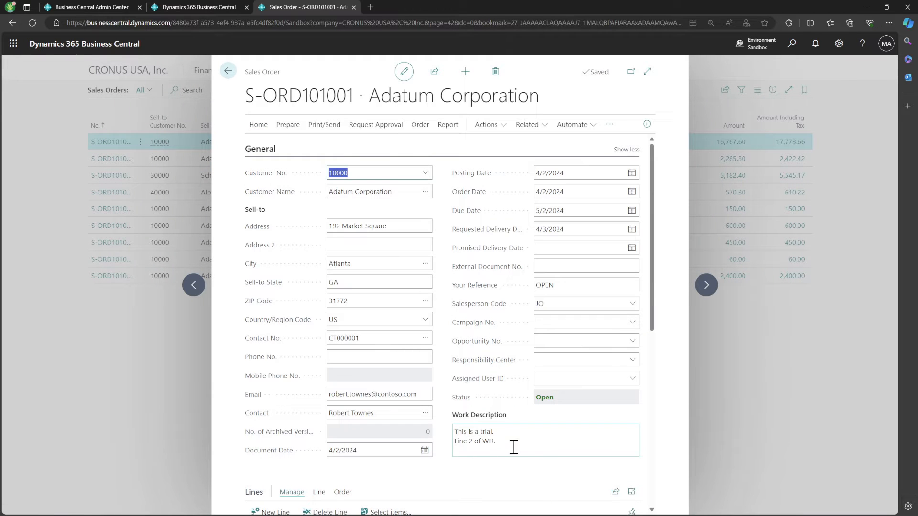
# - Insert a blank line between the two text lines of the order's Work Description and return to the sales orders list
pyautogui.moveTo(459, 429); pyautogui.dragTo(488, 440)
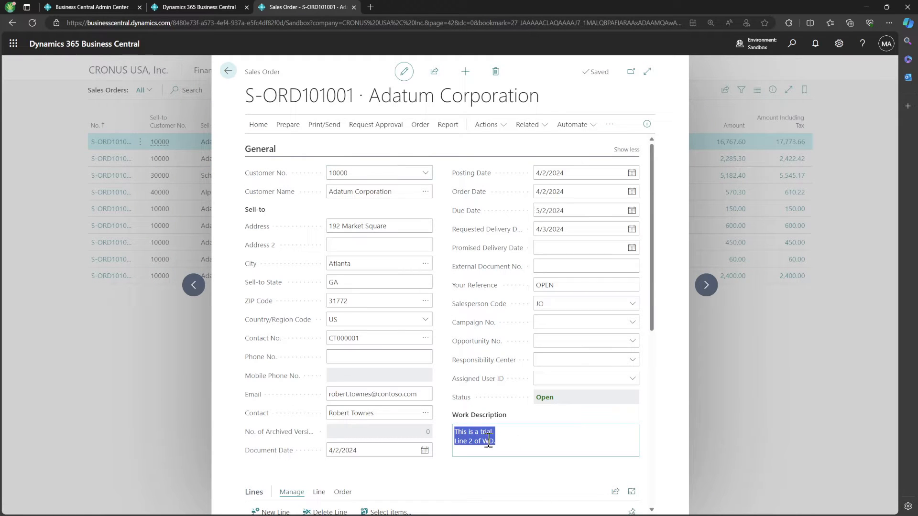
pyautogui.click(507, 443)
pyautogui.press('Return')
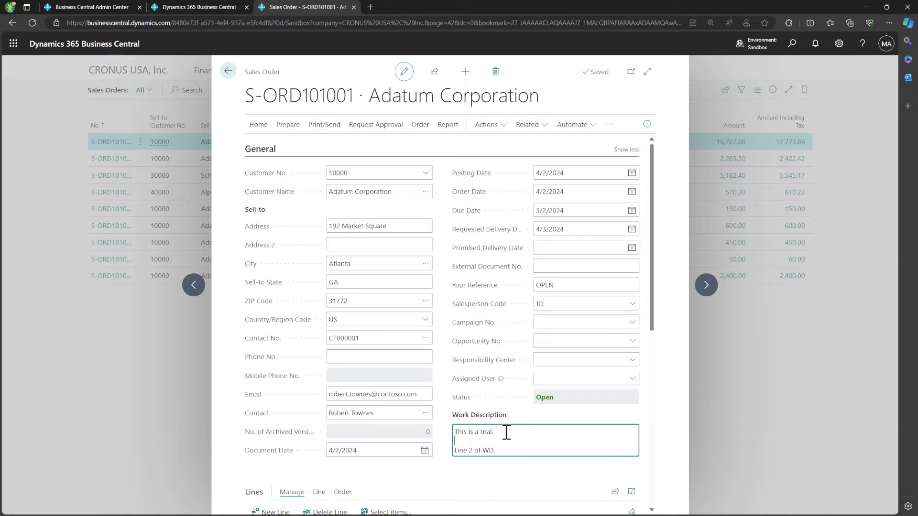
pyautogui.click(519, 477)
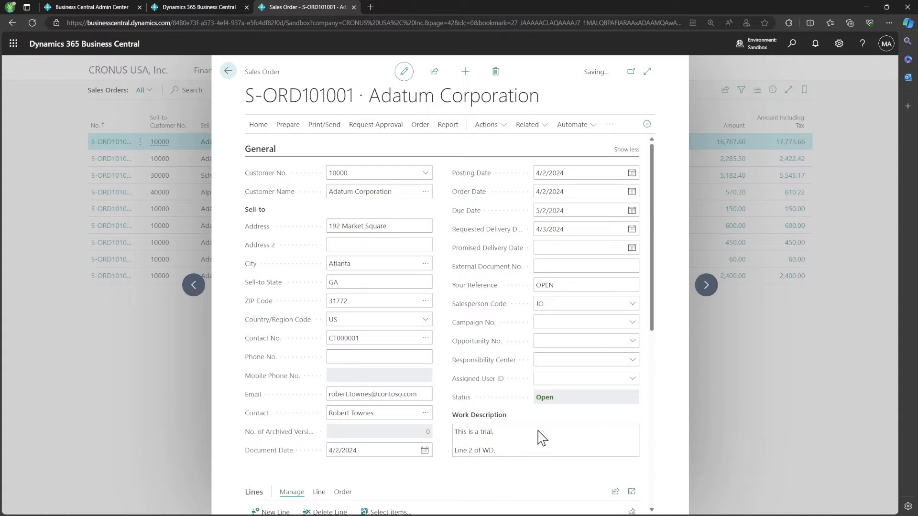
pyautogui.click(228, 70)
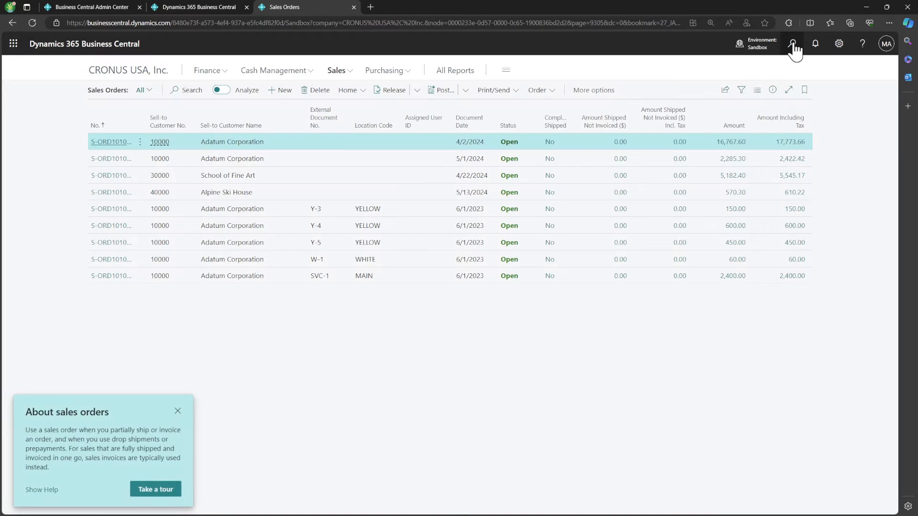
# - Create a configuration package with code TEST and package name Testing, with Exclude Config. Tables turned on
pyautogui.click(793, 45)
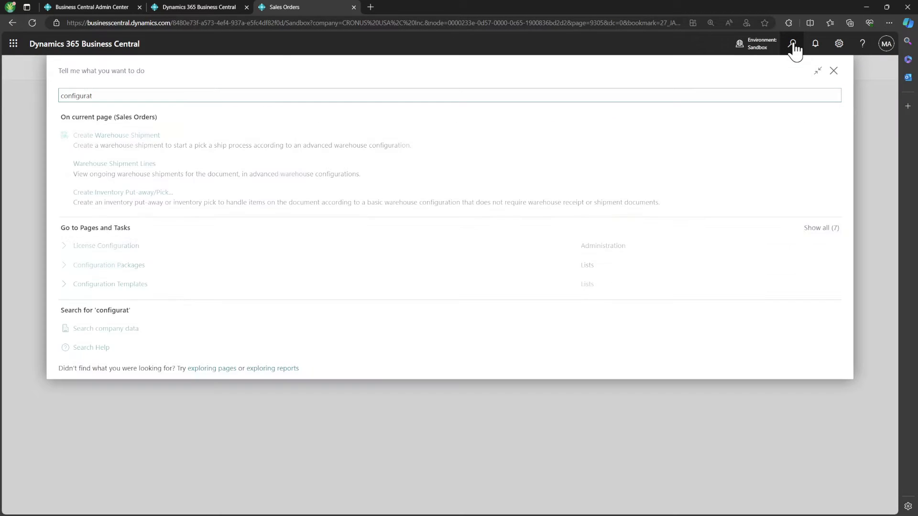
pyautogui.click(150, 271)
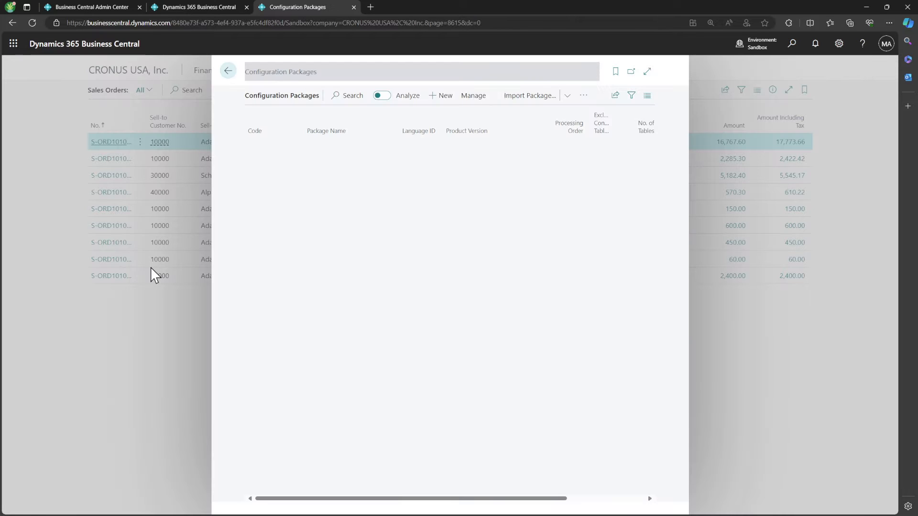
pyautogui.click(359, 100)
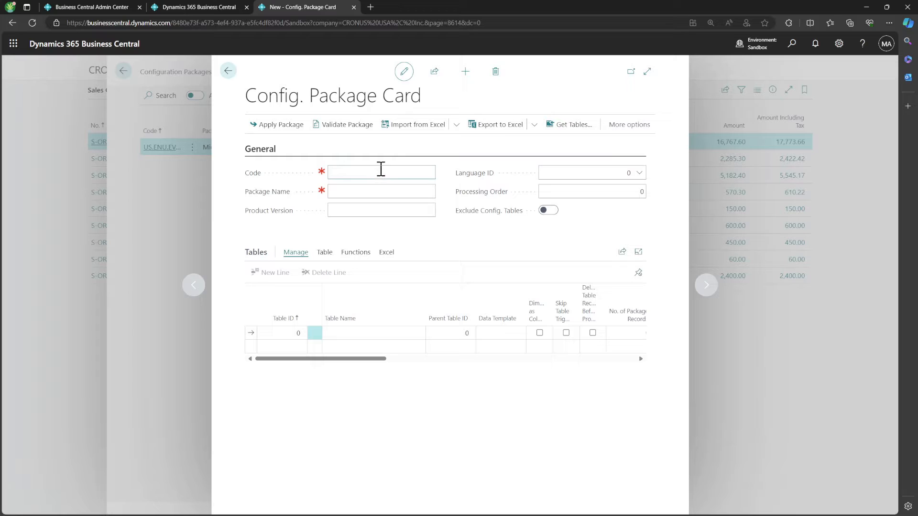
pyautogui.click(391, 191)
pyautogui.write('Testing')
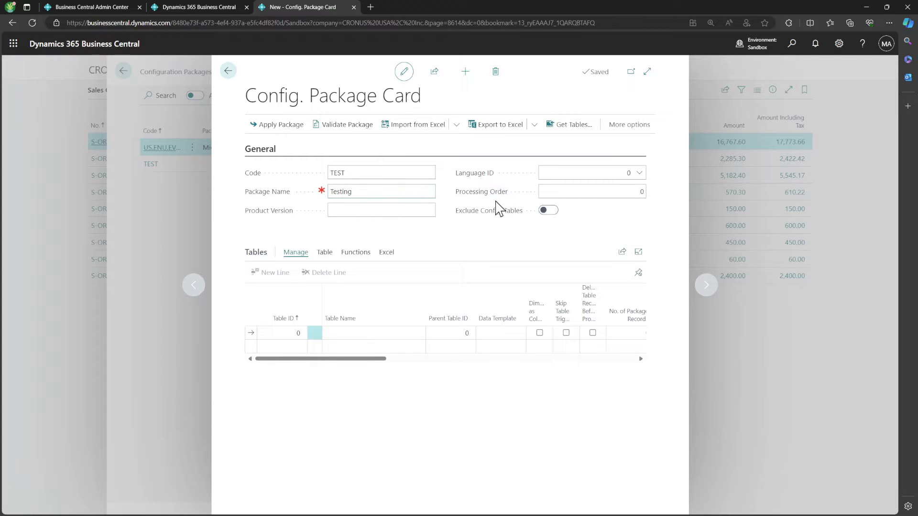
pyautogui.click(548, 210)
# - Add table 36 (Sales Header) to the package and clear all its included fields, skipping the related tables check
pyautogui.click(284, 333)
pyautogui.press('Tab')
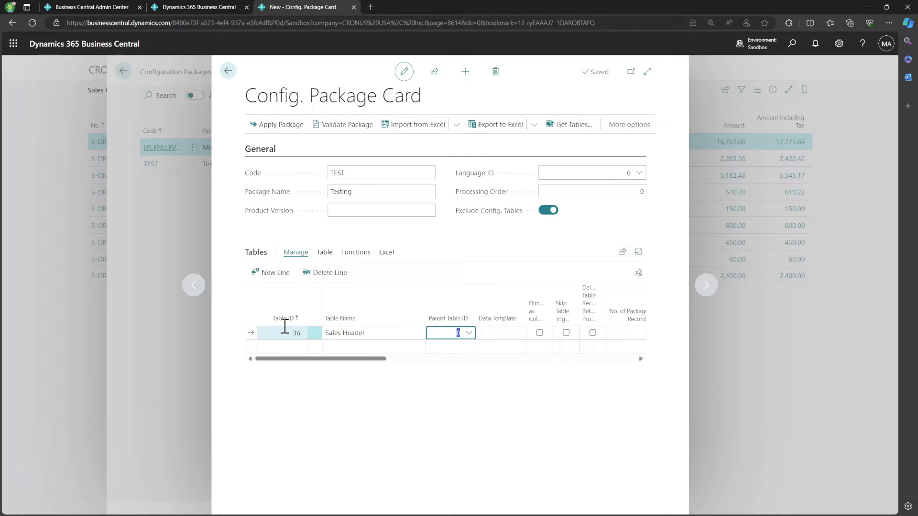
pyautogui.click(325, 253)
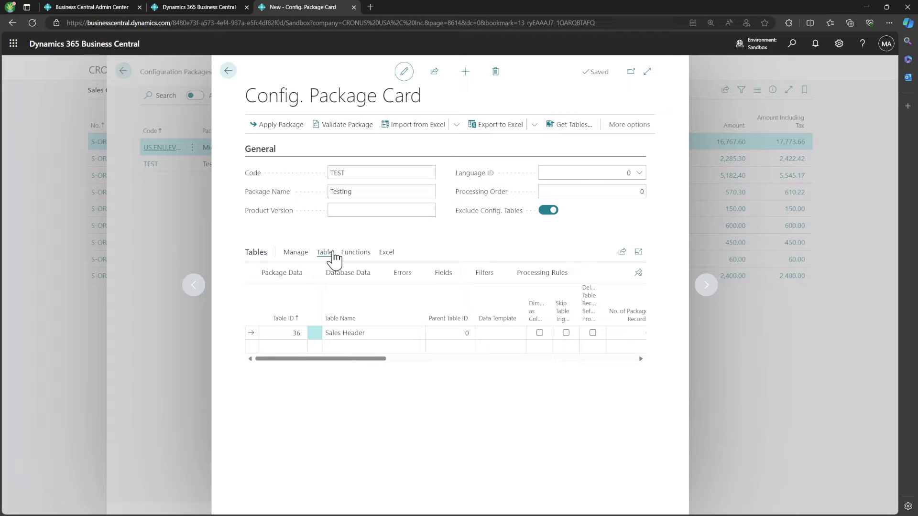
pyautogui.click(449, 280)
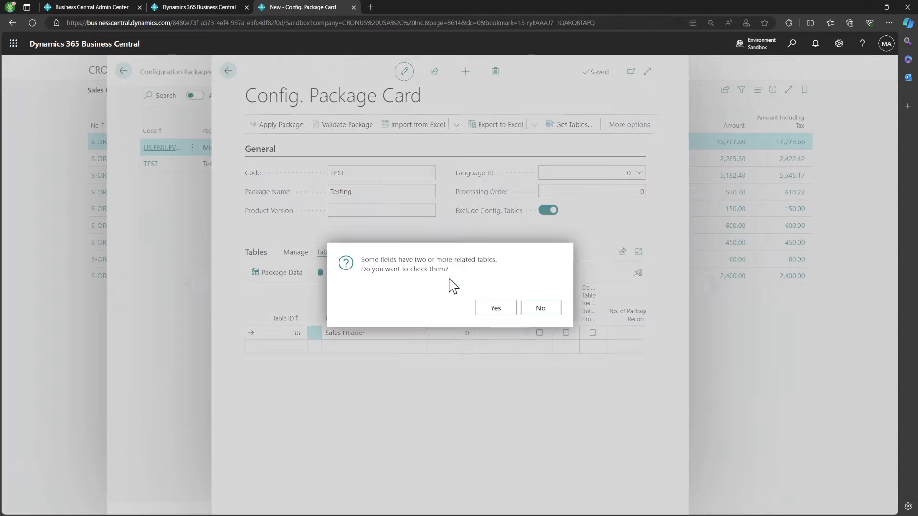
pyautogui.click(541, 308)
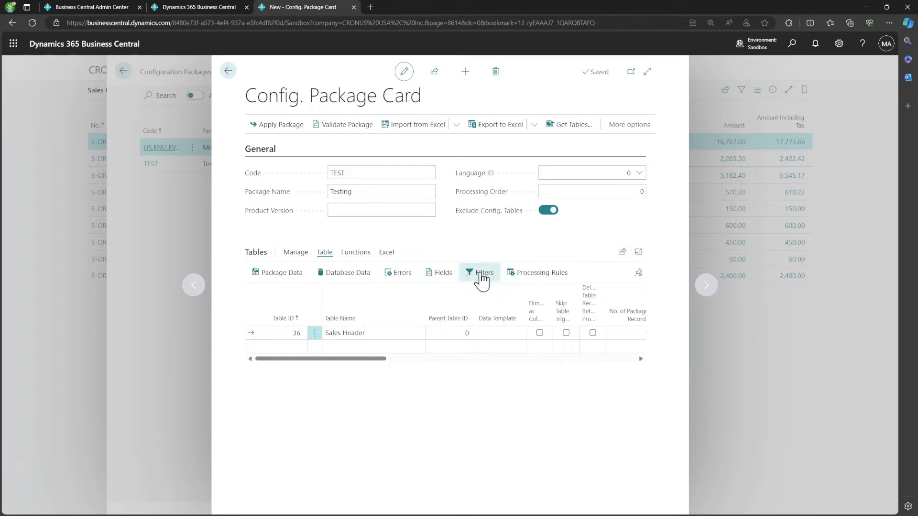
pyautogui.click(437, 276)
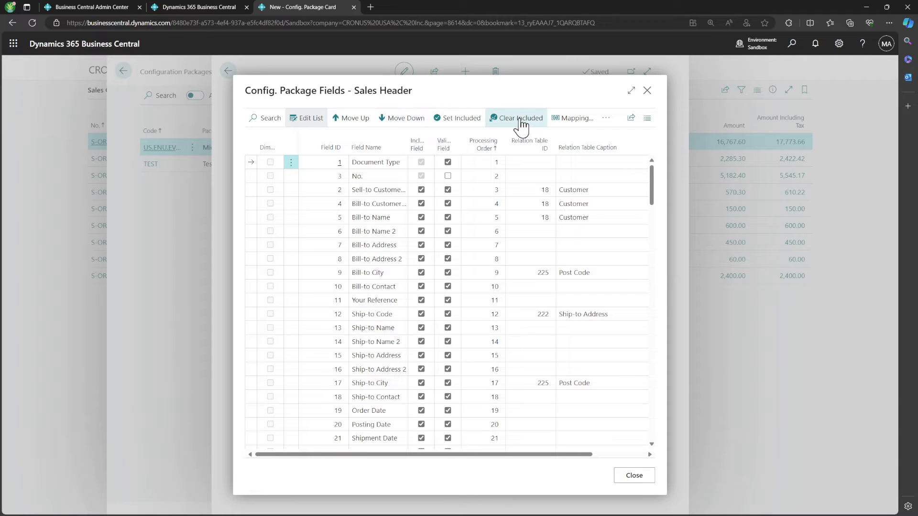
pyautogui.click(522, 123)
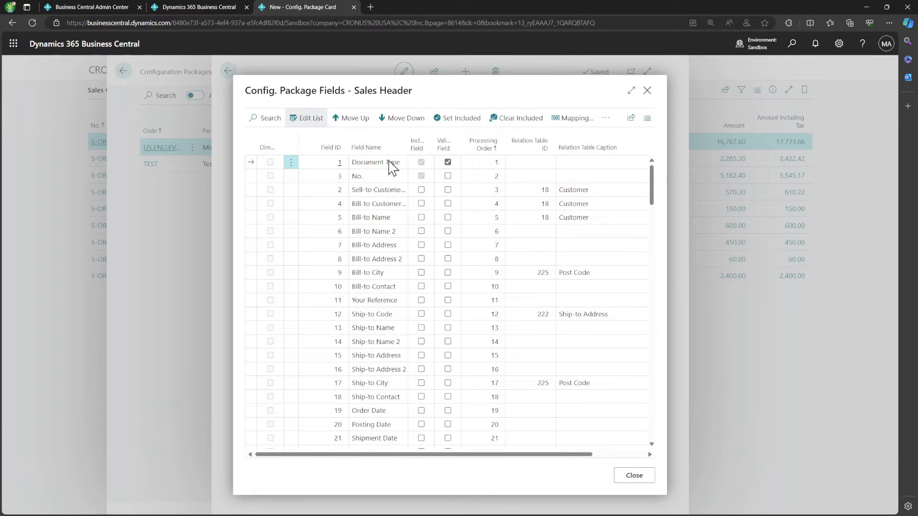
# - Filter the Sales Header package fields to field names matching Work* and include the Work Description field
pyautogui.scroll(-9, 444, 287)
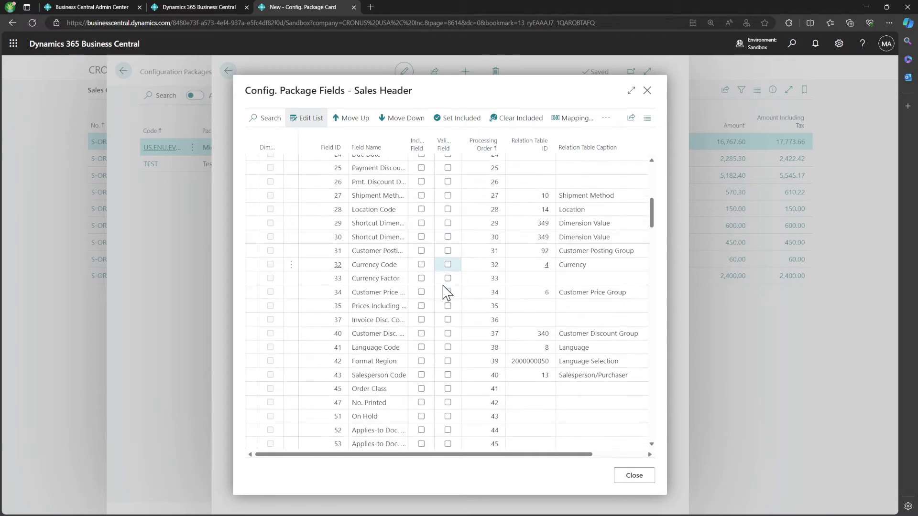
pyautogui.scroll(-10, 445, 291)
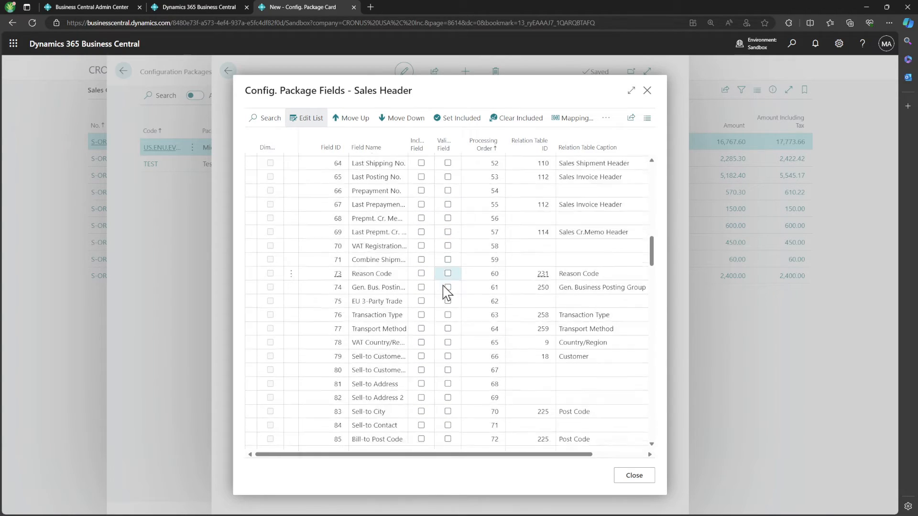
pyautogui.scroll(-8, 446, 292)
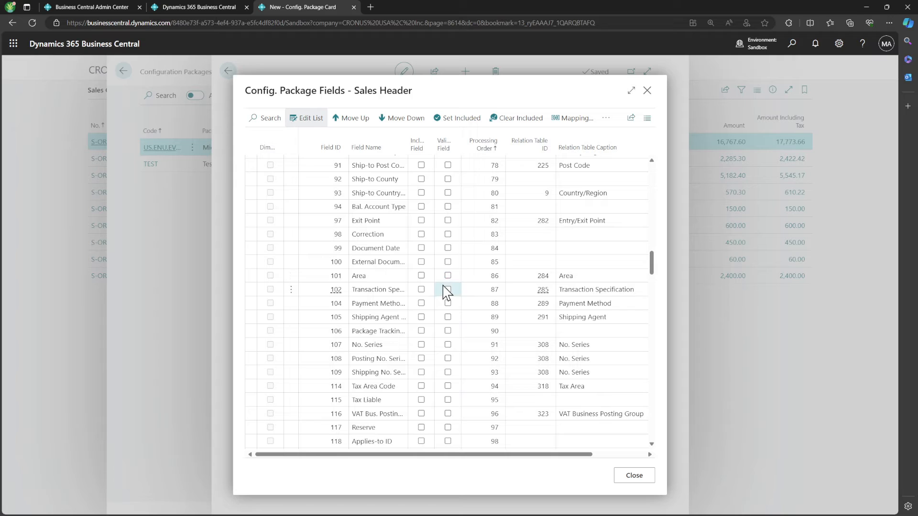
pyautogui.scroll(-9, 445, 289)
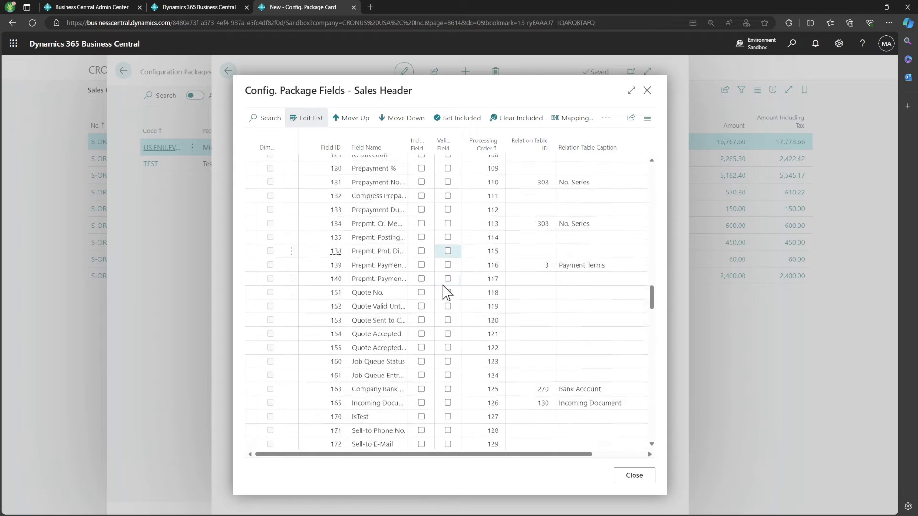
pyautogui.scroll(-3, 445, 290)
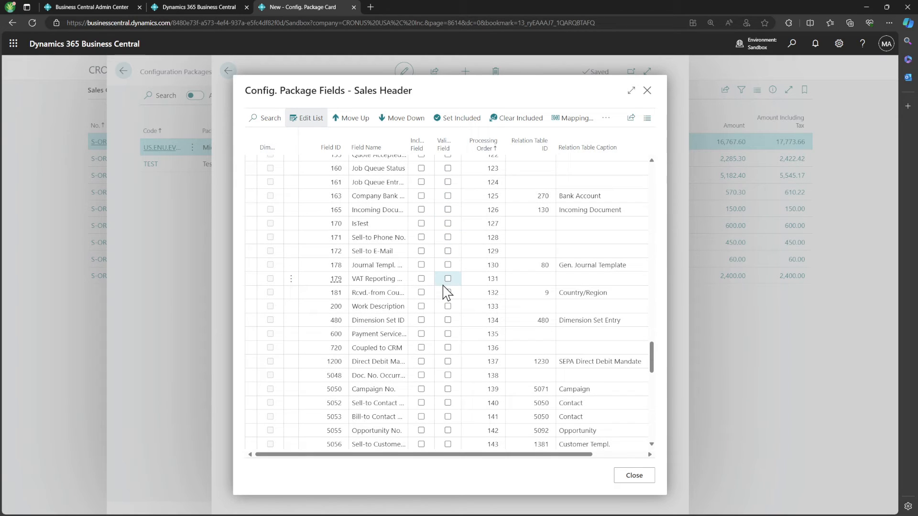
pyautogui.scroll(-10, 446, 291)
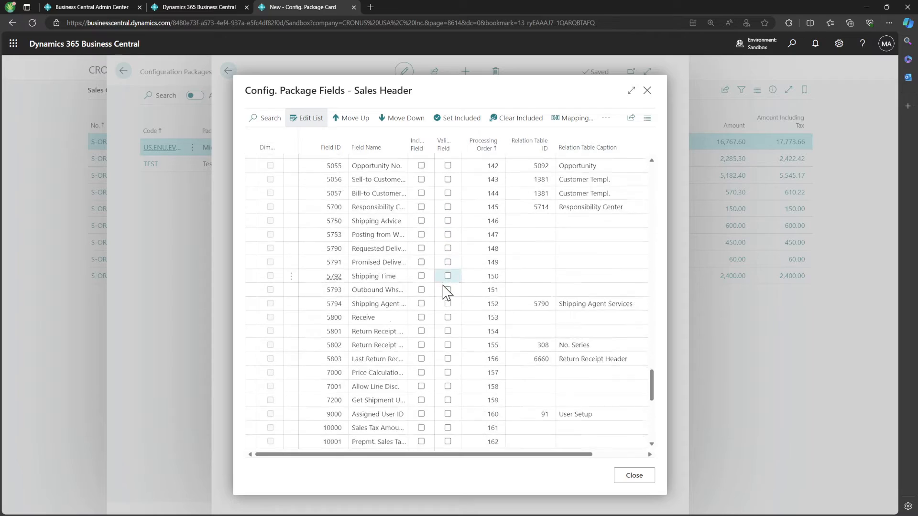
pyautogui.scroll(-6, 446, 290)
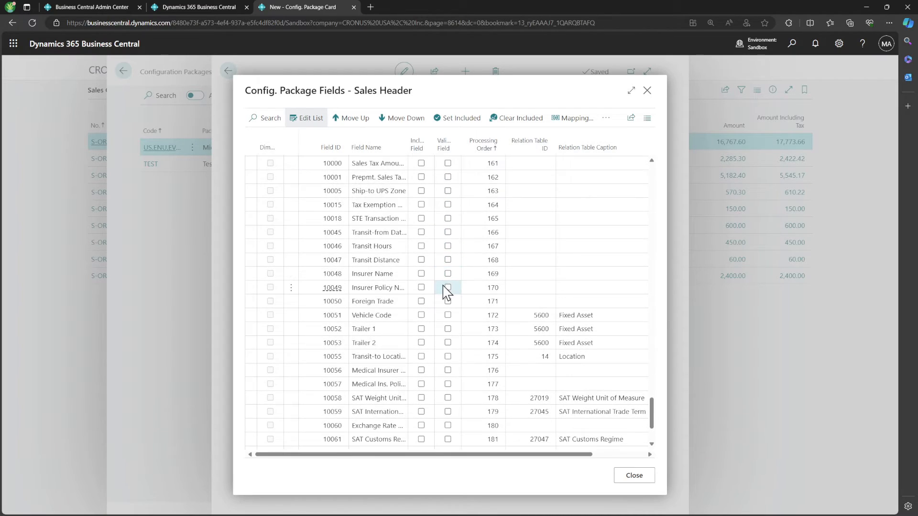
pyautogui.scroll(9, 445, 290)
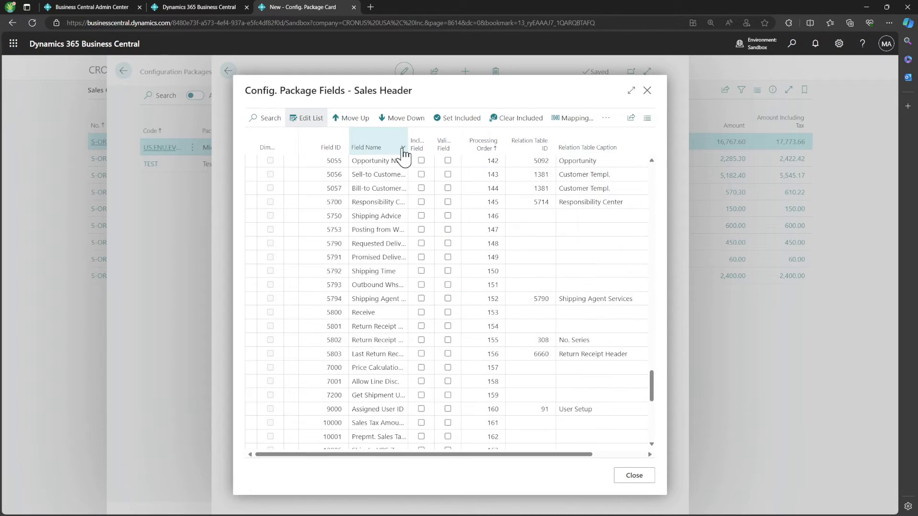
pyautogui.click(403, 150)
pyautogui.click(389, 201)
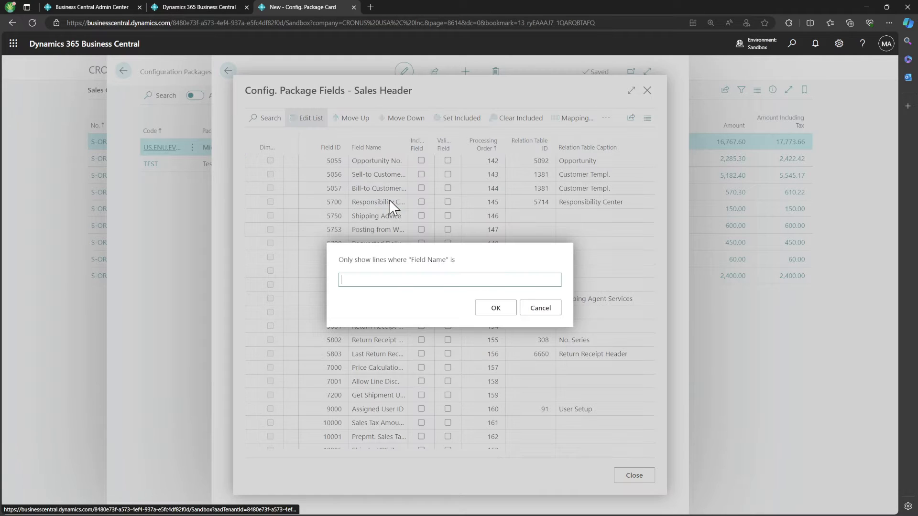
pyautogui.write('Work')
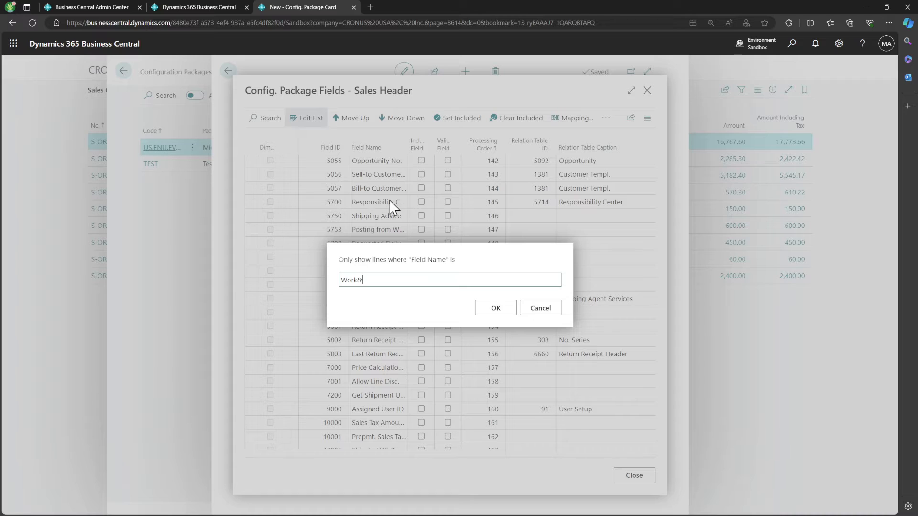
pyautogui.write('*')
pyautogui.click(496, 308)
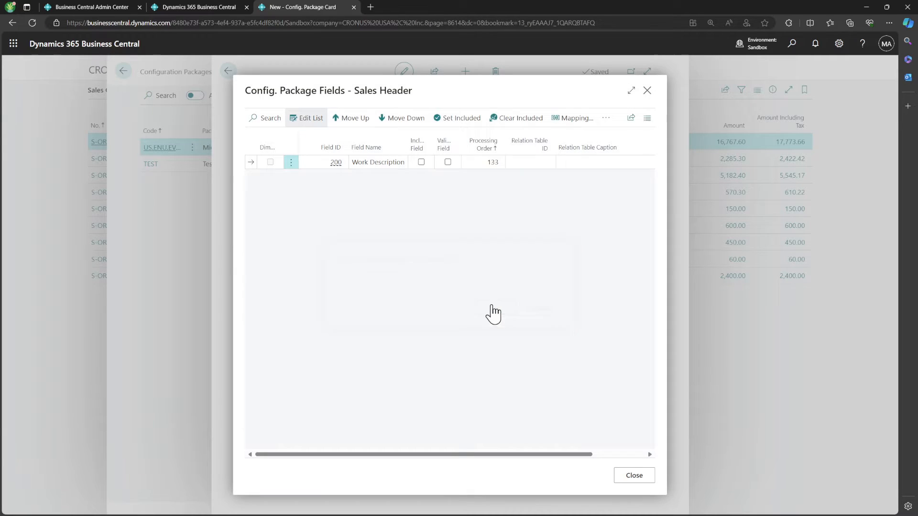
pyautogui.click(421, 162)
# - Clear the Field Name filter, review the first fields of the full list and close the package fields
pyautogui.click(403, 147)
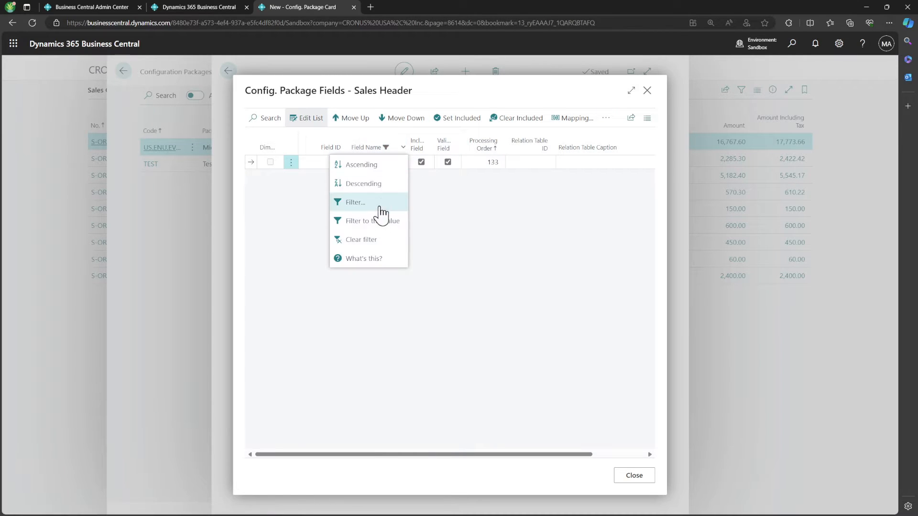
pyautogui.click(372, 240)
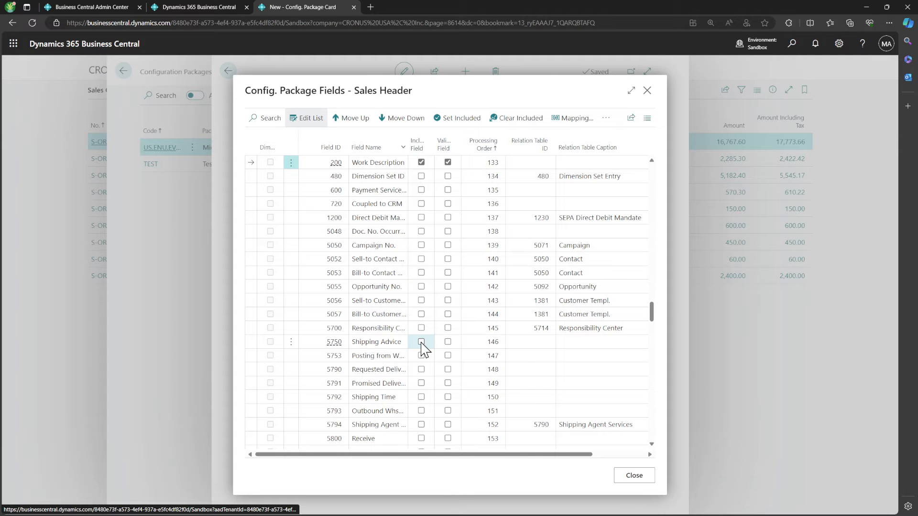
pyautogui.scroll(20, 423, 349)
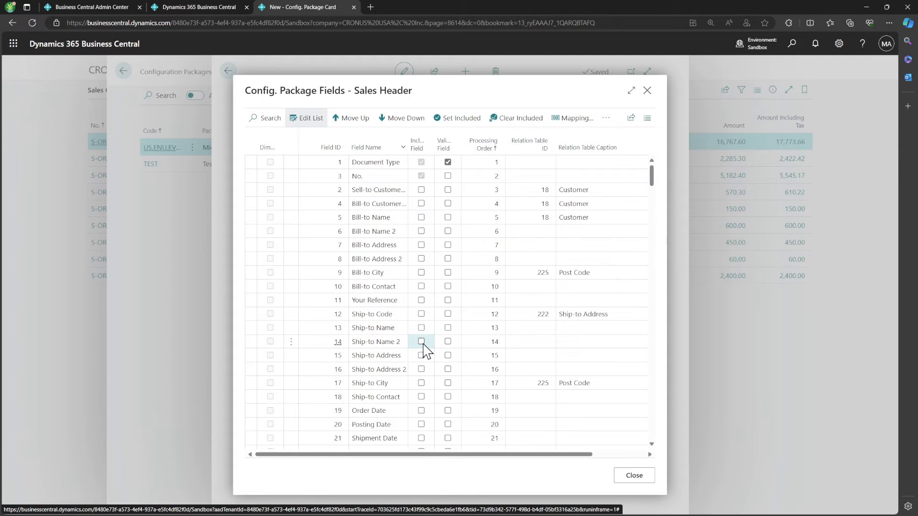
pyautogui.click(635, 476)
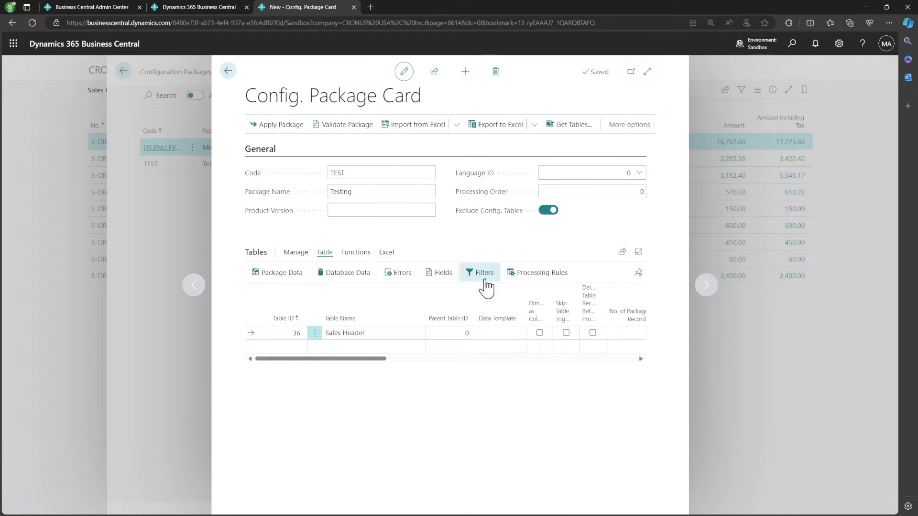
# - Export the package's Sales Header table to Excel, confirming the single-table selection
pyautogui.click(385, 253)
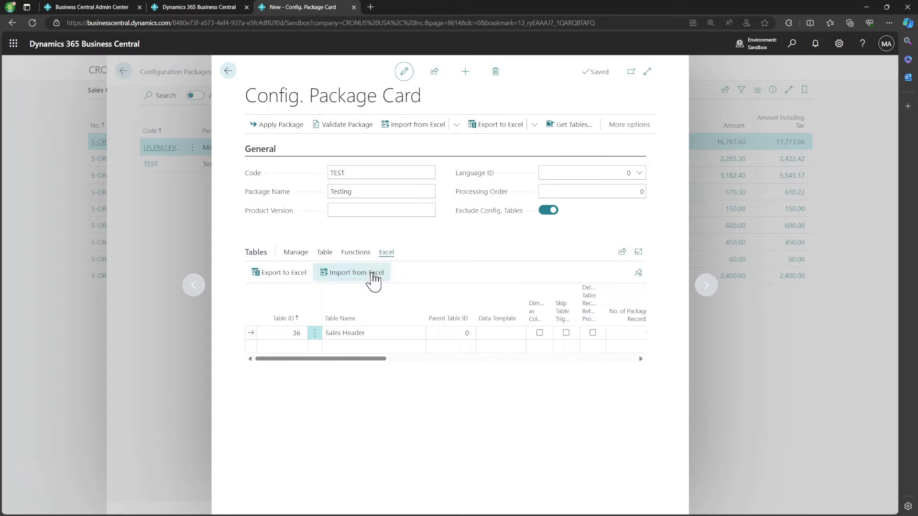
pyautogui.click(283, 273)
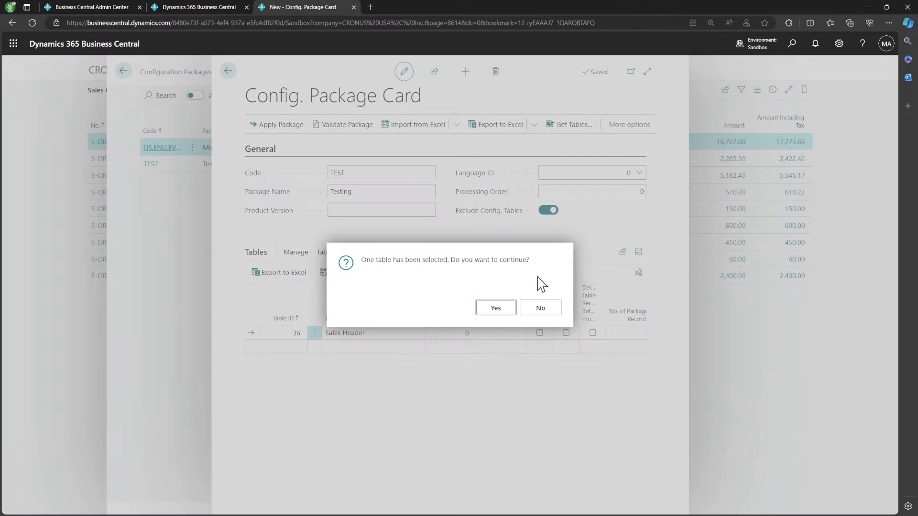
pyautogui.click(488, 311)
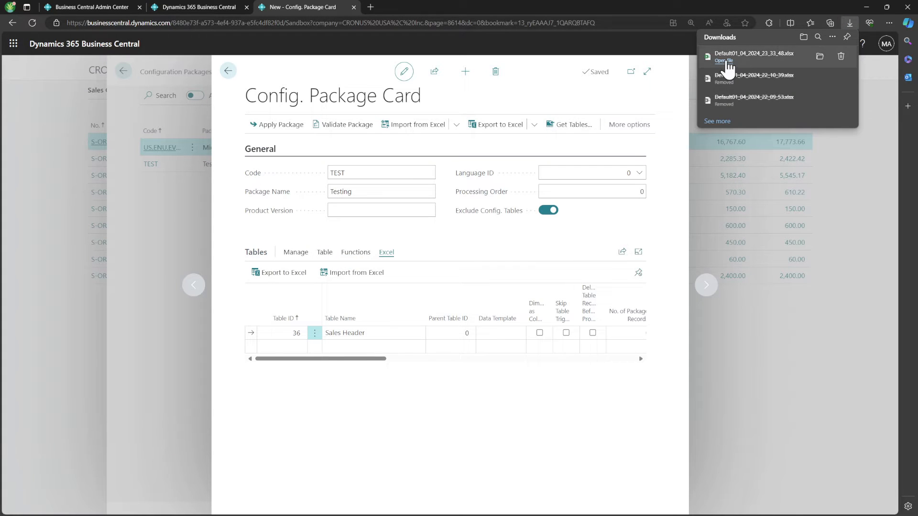
# - Open the exported workbook Default01_04_2024_23_33_48.xlsx, widen the No. column and examine the Work Description value in cell C6
pyautogui.click(724, 60)
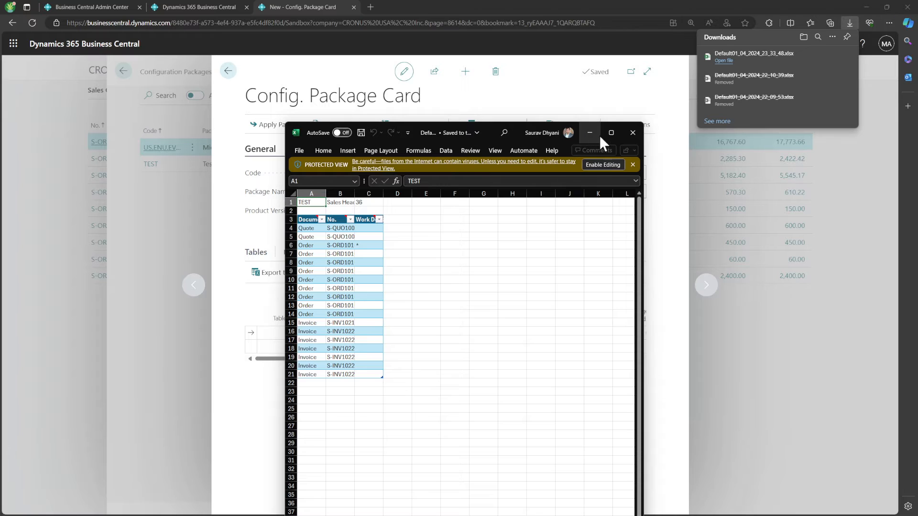
pyautogui.click(611, 134)
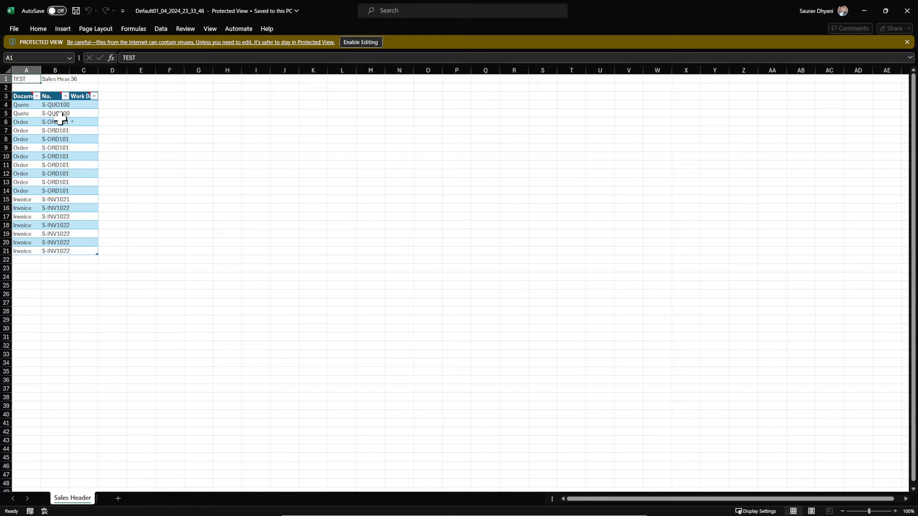
pyautogui.click(83, 122)
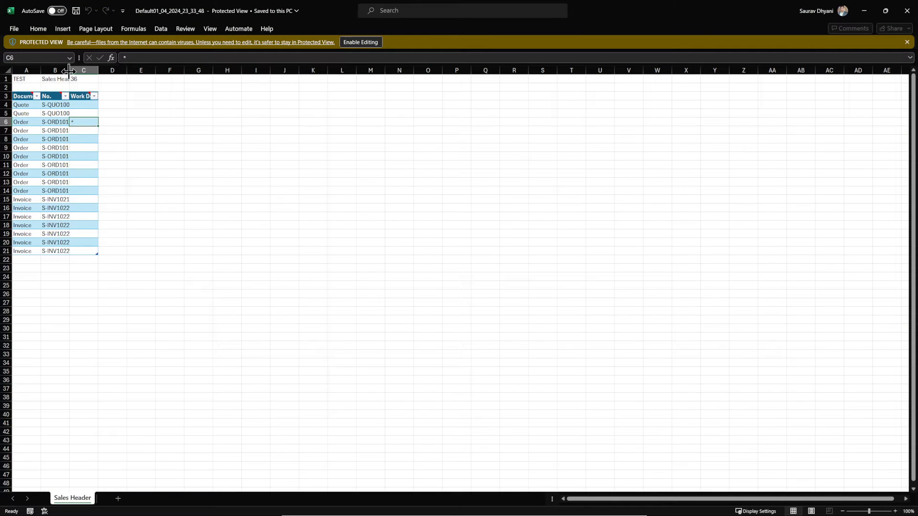
pyautogui.moveTo(70, 71); pyautogui.dragTo(201, 71)
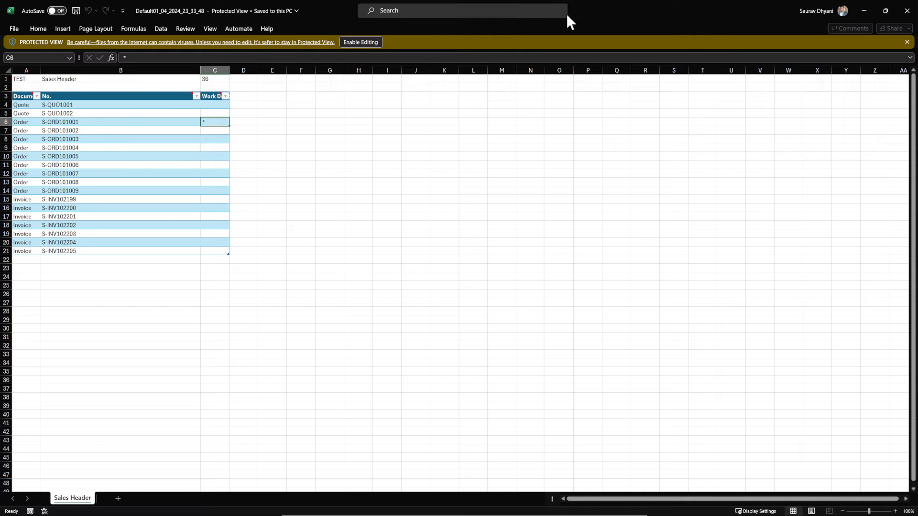
pyautogui.doubleClick(596, 11)
# - Back in Business Central, open the first sales order and compare its Work Description with the exported workbook placed alongside, closing the order when done
pyautogui.click(228, 71)
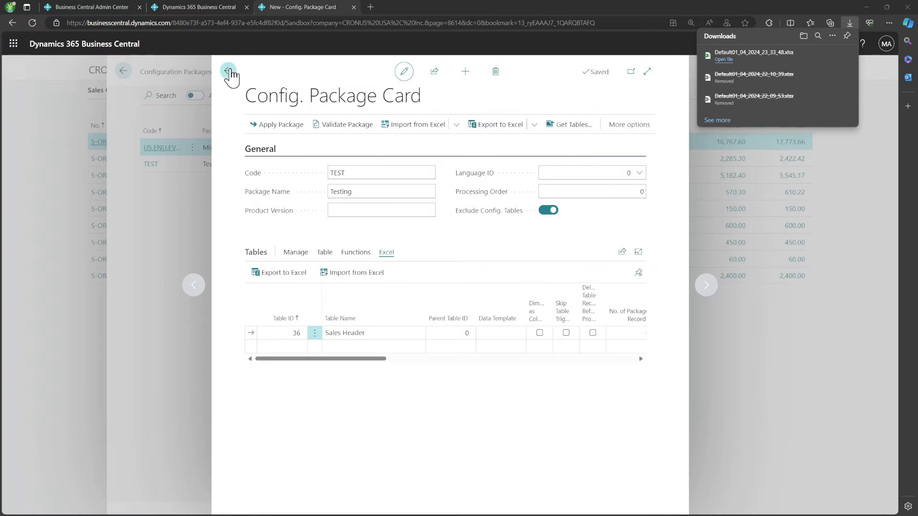
pyautogui.click(229, 72)
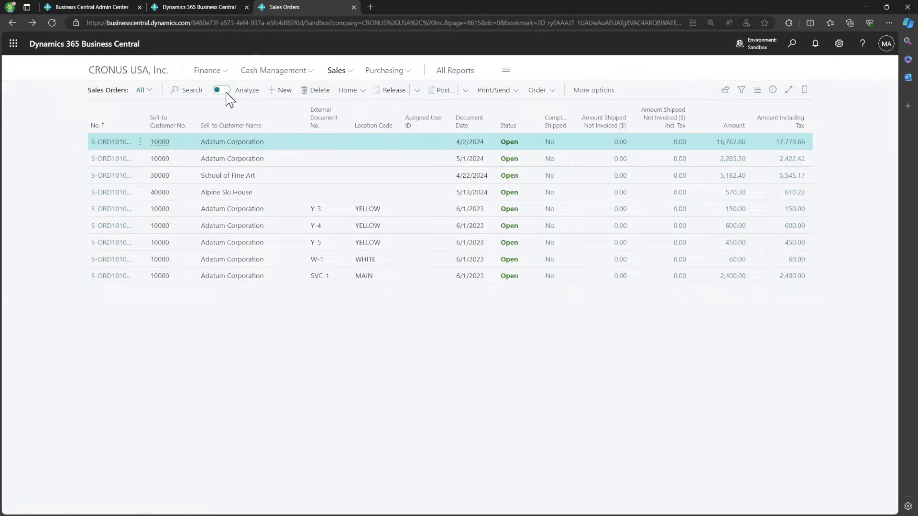
pyautogui.click(111, 142)
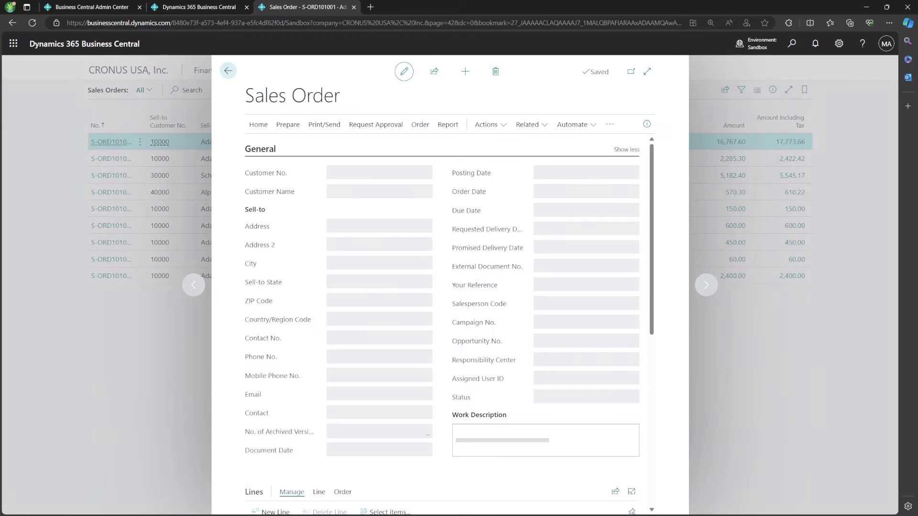
pyautogui.hotkey('alt', 'Tab')
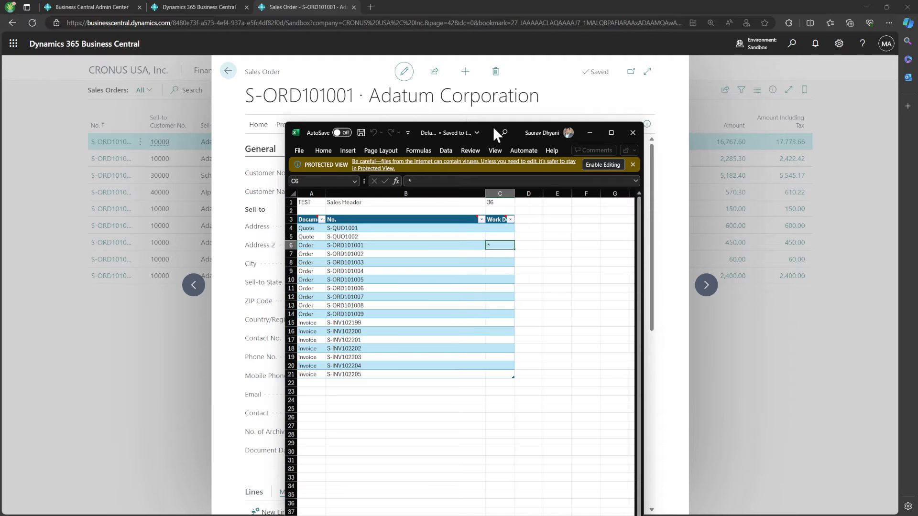
pyautogui.moveTo(493, 127); pyautogui.dragTo(237, 113)
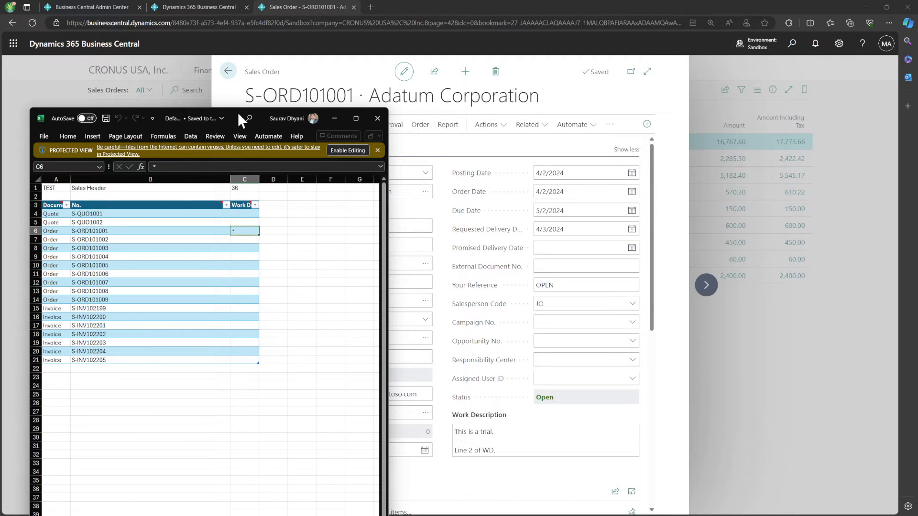
pyautogui.click(671, 155)
pyautogui.click(227, 71)
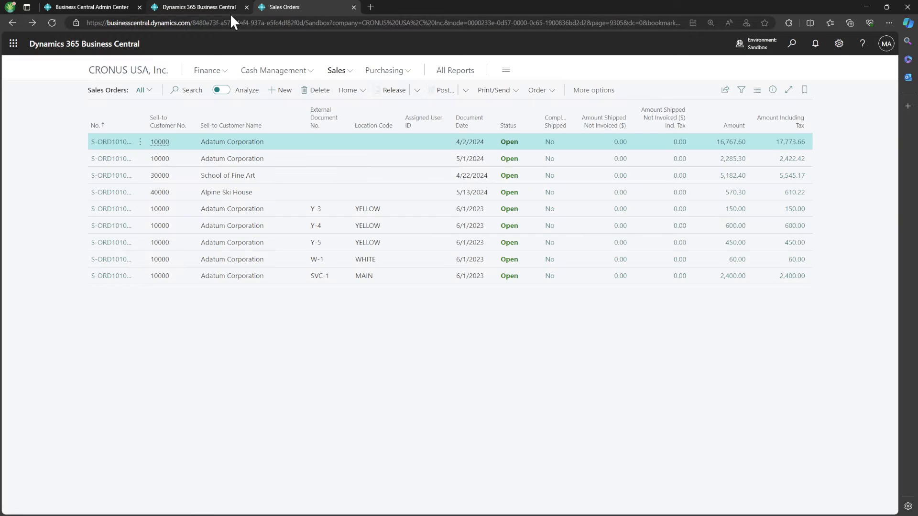
# - Switch to the BC24 environment and open the first sales order from the Sales Orders list to view its Work Description
pyautogui.click(229, 7)
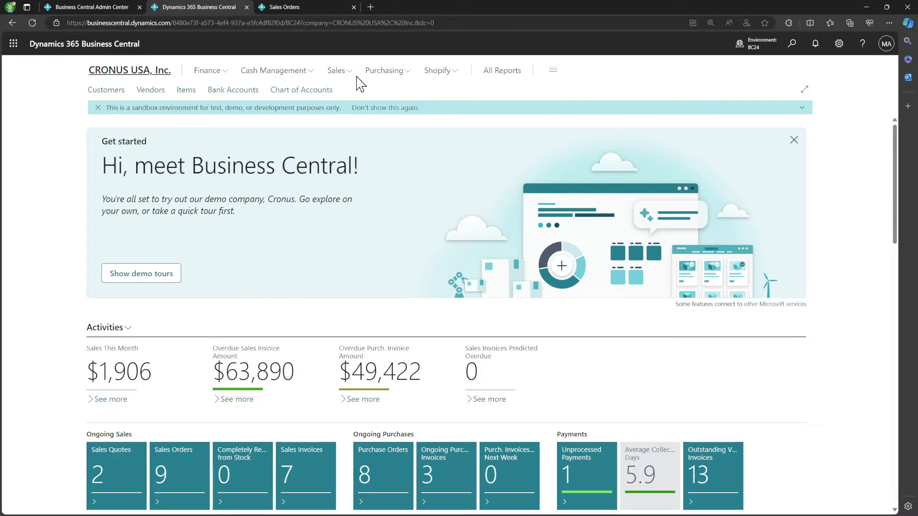
pyautogui.click(336, 71)
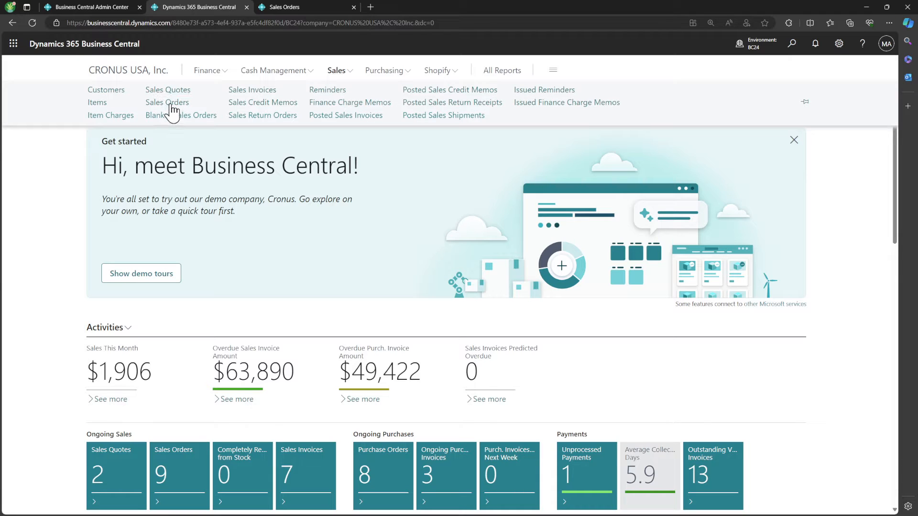
pyautogui.click(170, 105)
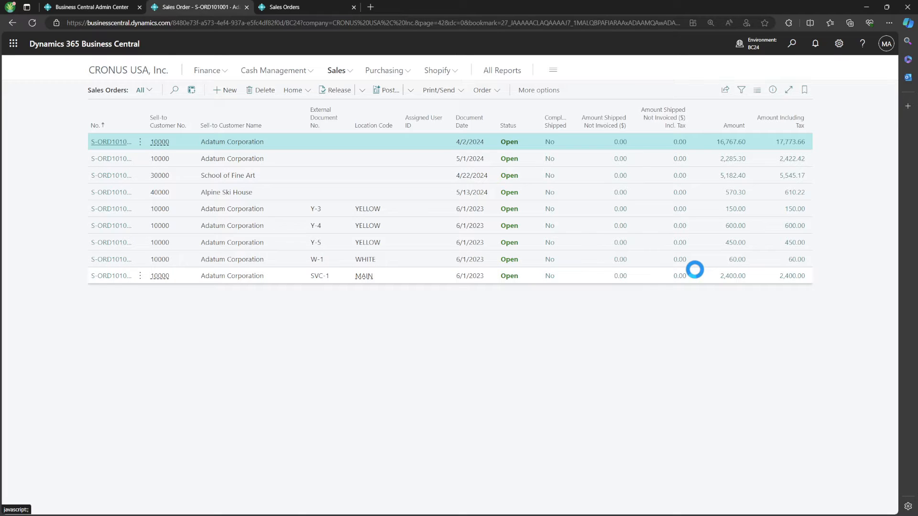
pyautogui.scroll(-2, 583, 377)
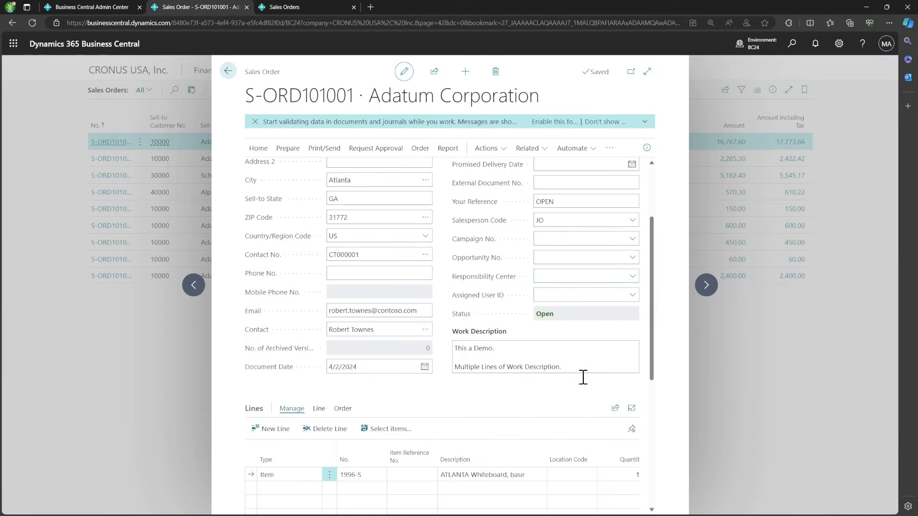
# - Copy the first order's entire Work Description text and paste it into the Work Description of the second sales order
pyautogui.moveTo(576, 368); pyautogui.dragTo(468, 364)
pyautogui.click(434, 349)
pyautogui.tripleClick(460, 347)
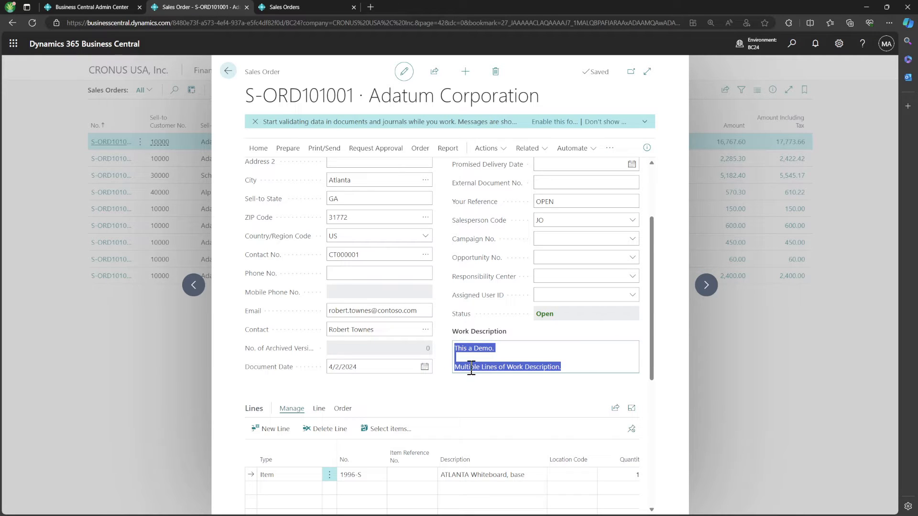
pyautogui.rightClick(471, 368)
pyautogui.click(513, 220)
pyautogui.click(706, 287)
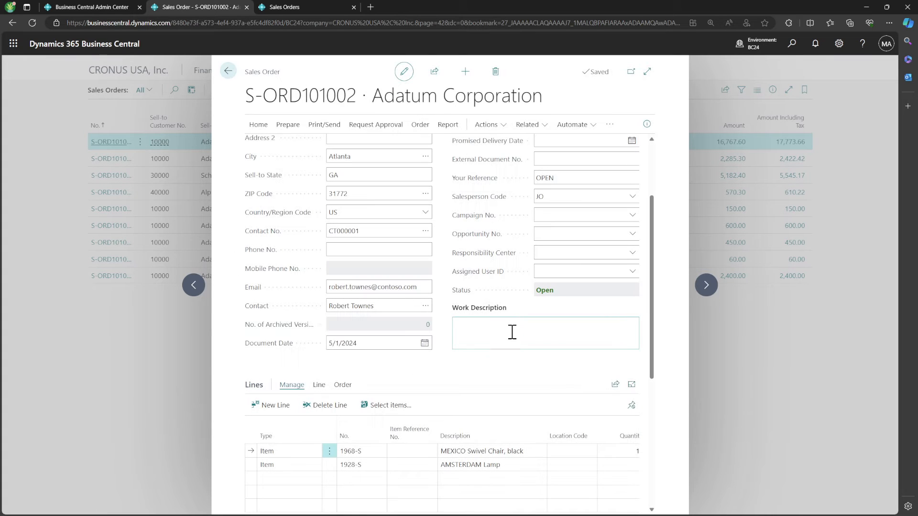
pyautogui.rightClick(512, 332)
pyautogui.click(545, 418)
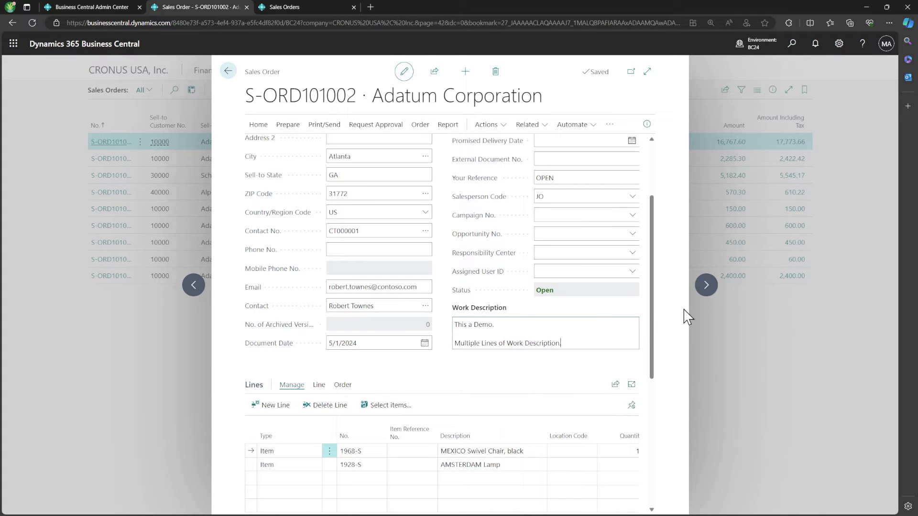
# - Skip the third order and paste the same Work Description text into the fourth sales order, for Alpine Ski House
pyautogui.click(707, 287)
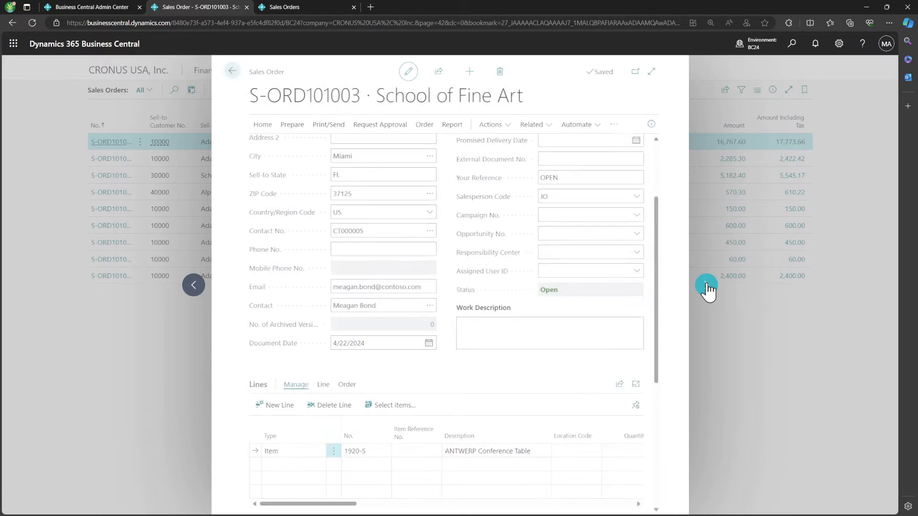
pyautogui.click(706, 287)
pyautogui.click(519, 332)
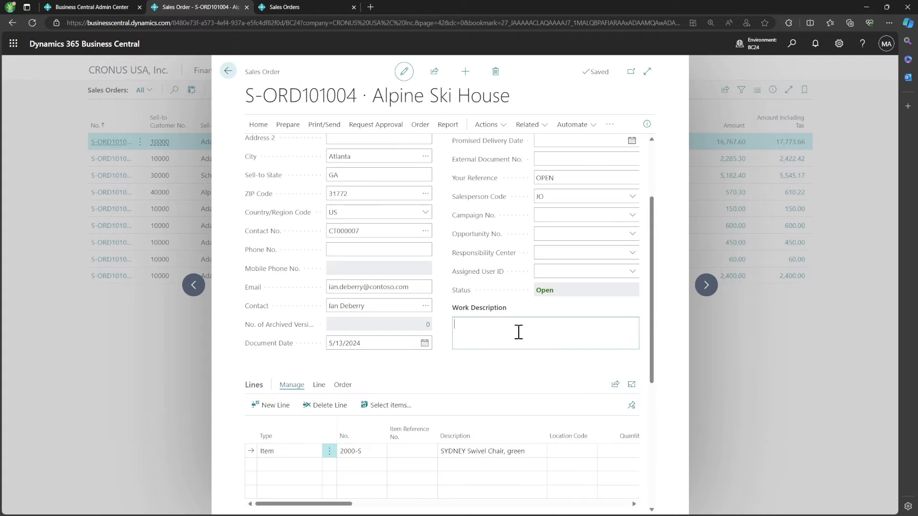
pyautogui.rightClick(519, 332)
pyautogui.click(552, 420)
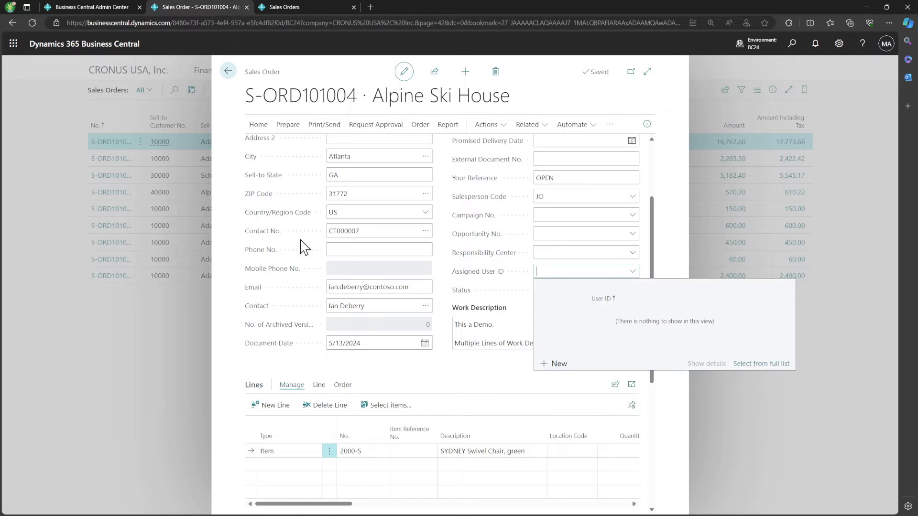
# - Page back through the sales orders to the first one, review the Work Descriptions and close the order card
pyautogui.click(193, 286)
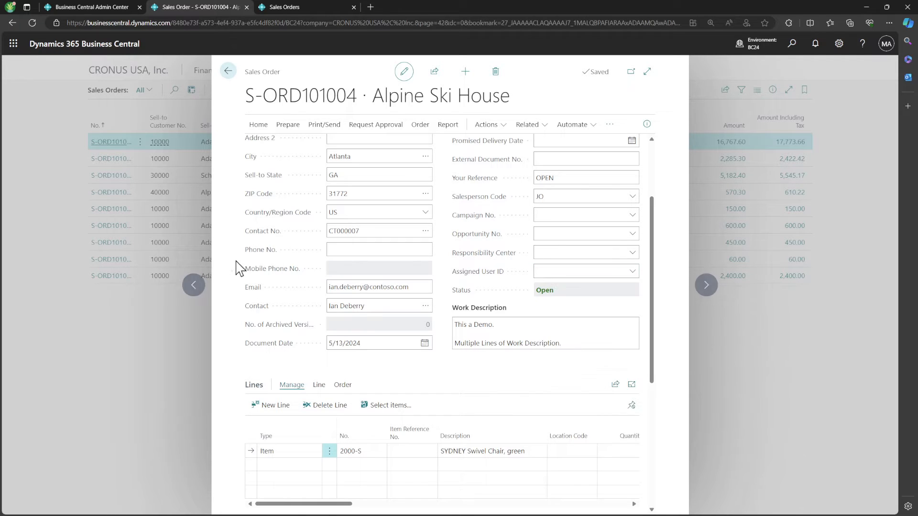
pyautogui.click(194, 285)
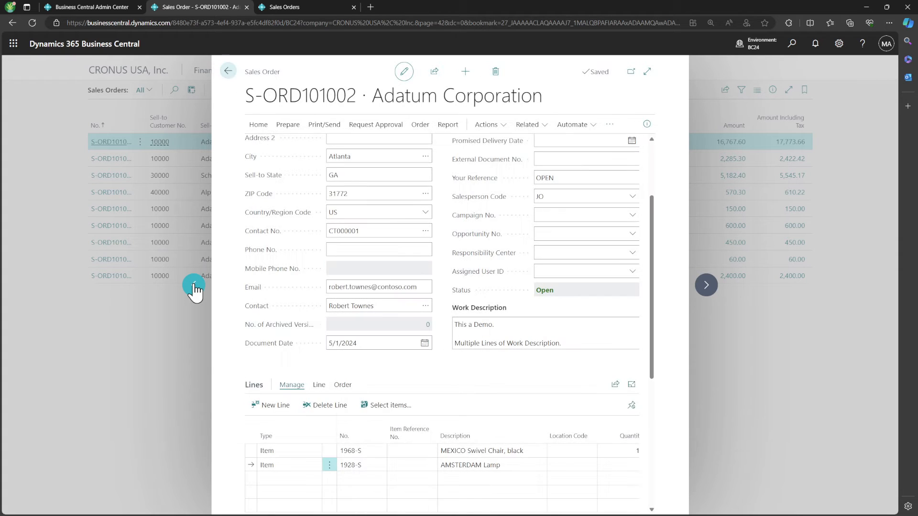
pyautogui.click(194, 285)
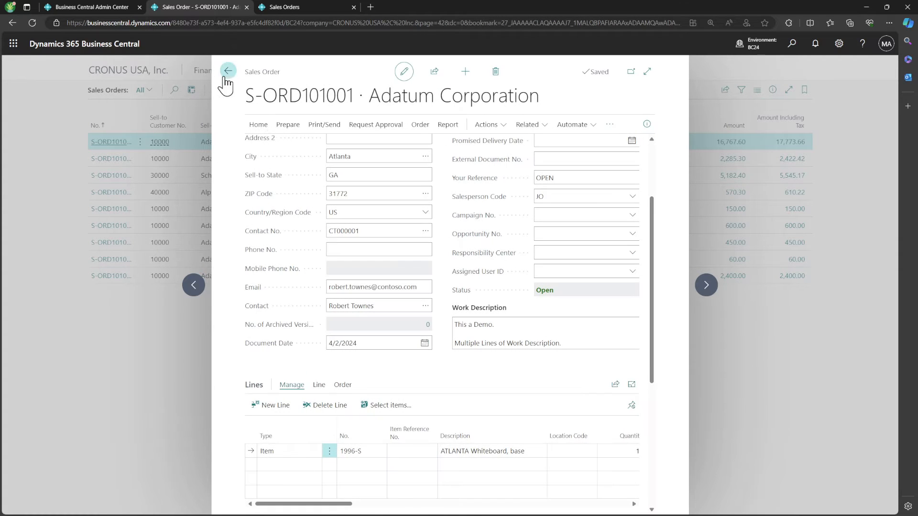
pyautogui.click(227, 77)
# - Find Configuration Packages and create a package with code TEST and name Testing that excludes config. tables
pyautogui.click(795, 47)
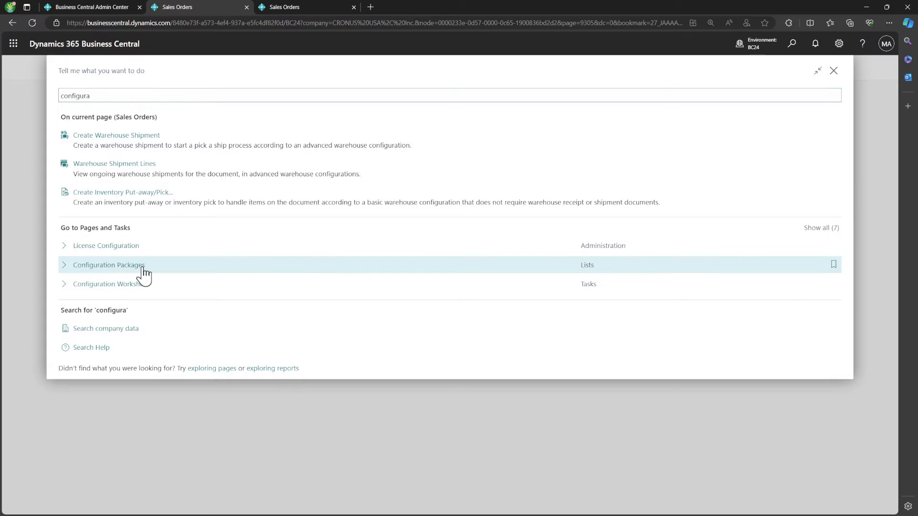
pyautogui.click(142, 267)
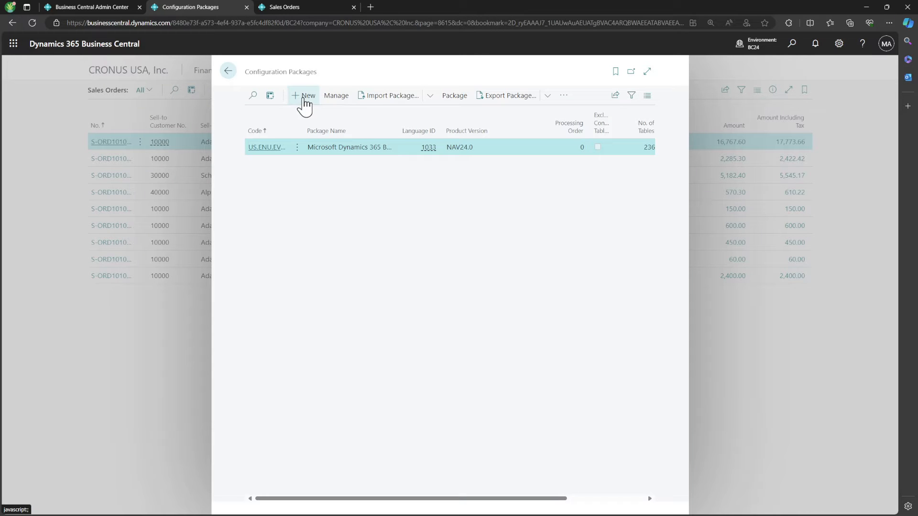
pyautogui.click(303, 100)
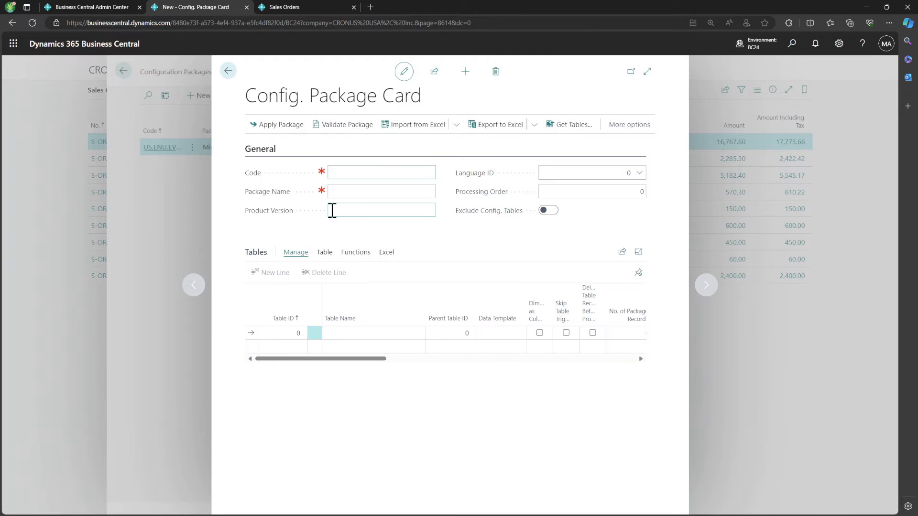
pyautogui.press('Tab')
pyautogui.write('Test')
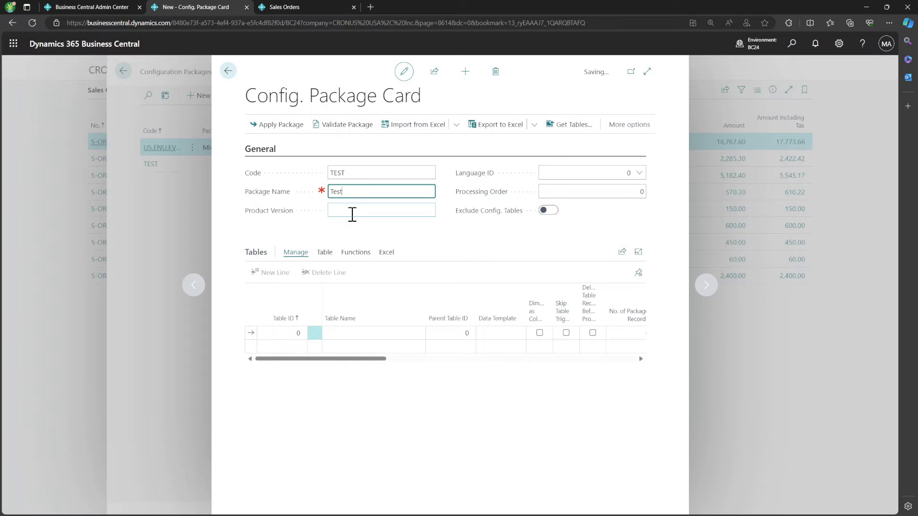
pyautogui.write('ing')
pyautogui.press('Tab')
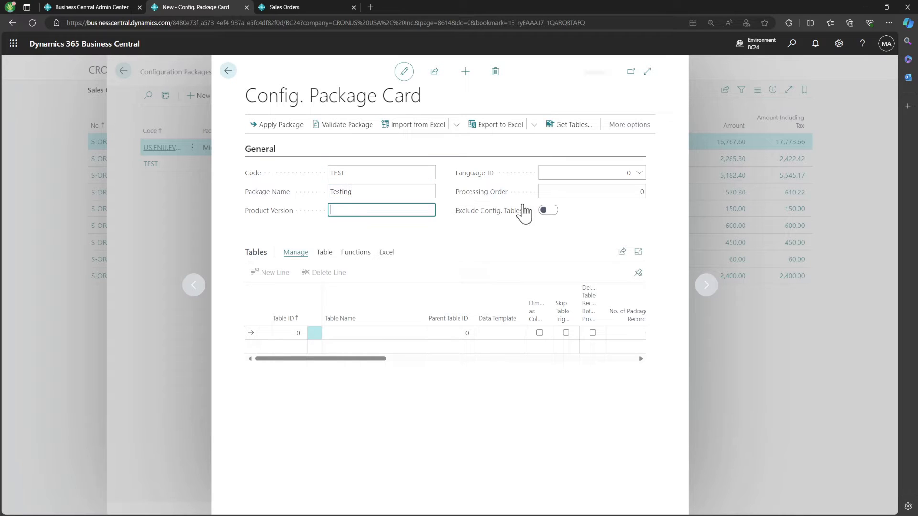
pyautogui.click(549, 211)
# - Add table 36 (Sales Header) to the TEST package and decline the check of fields with related tables
pyautogui.click(280, 331)
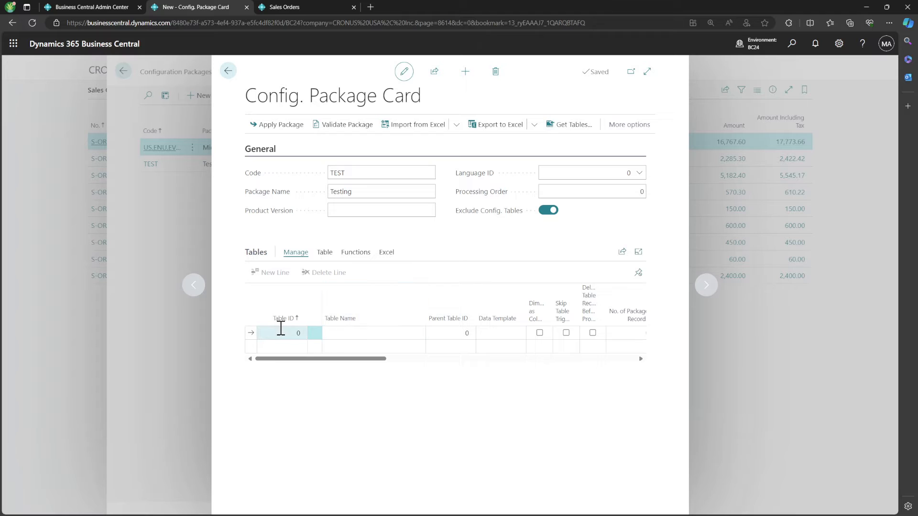
pyautogui.press('Tab')
pyautogui.click(325, 254)
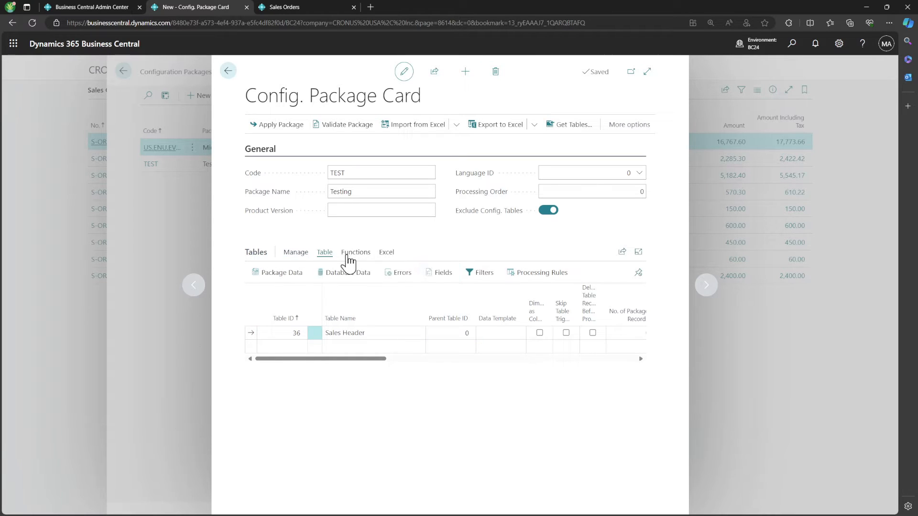
pyautogui.click(450, 272)
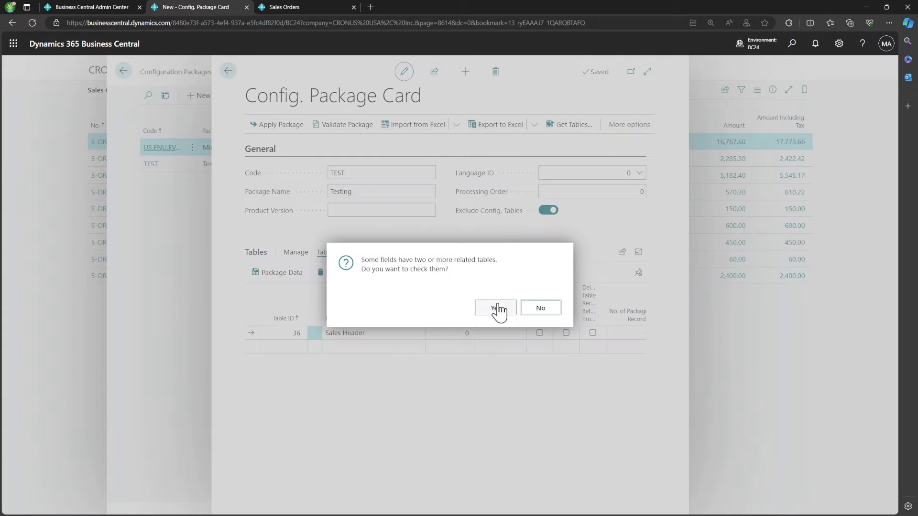
pyautogui.click(540, 311)
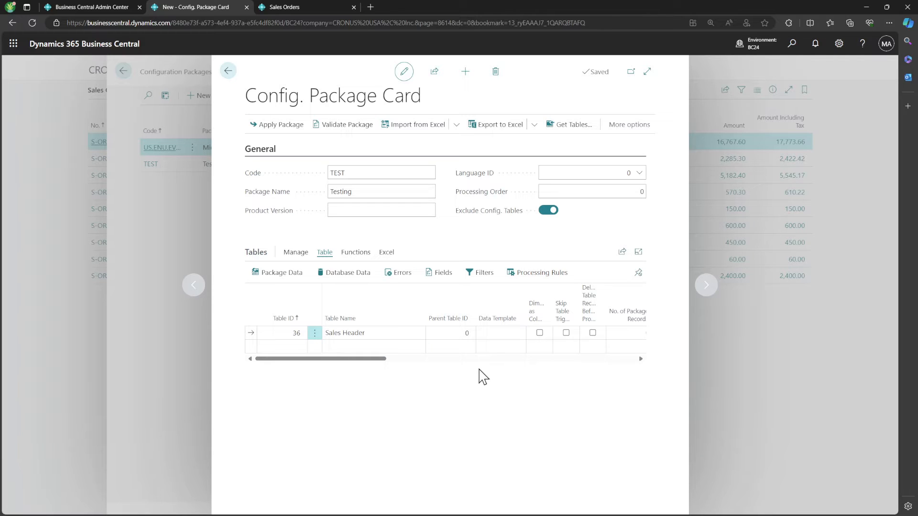
# - Open the package fields of the Sales Header table and clear all included fields
pyautogui.click(430, 275)
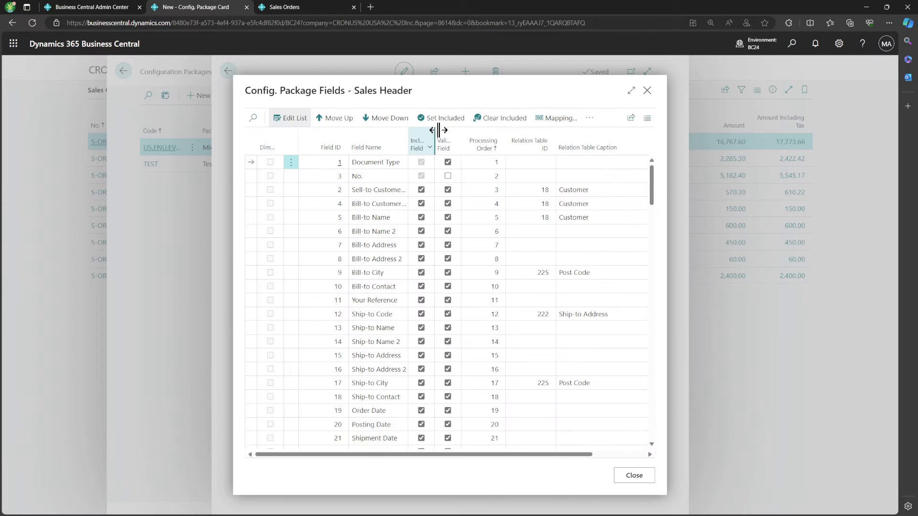
pyautogui.click(499, 118)
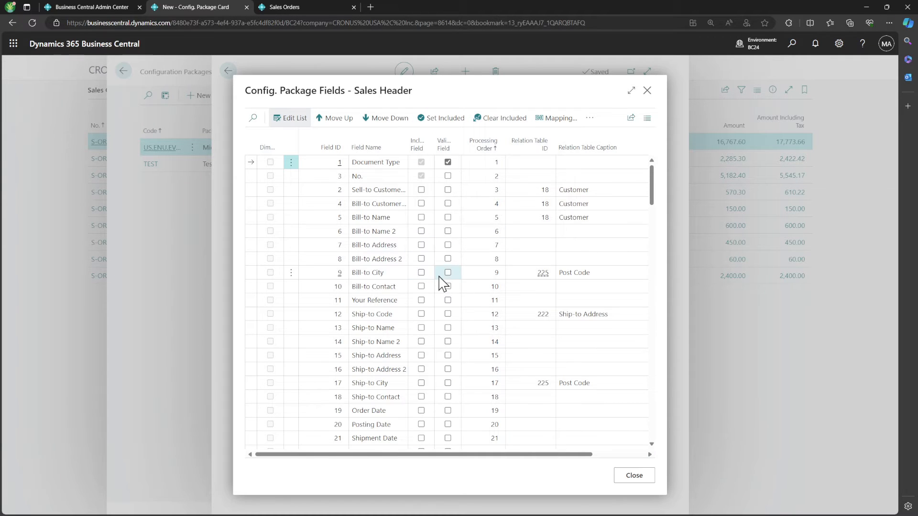
pyautogui.scroll(-20, 444, 282)
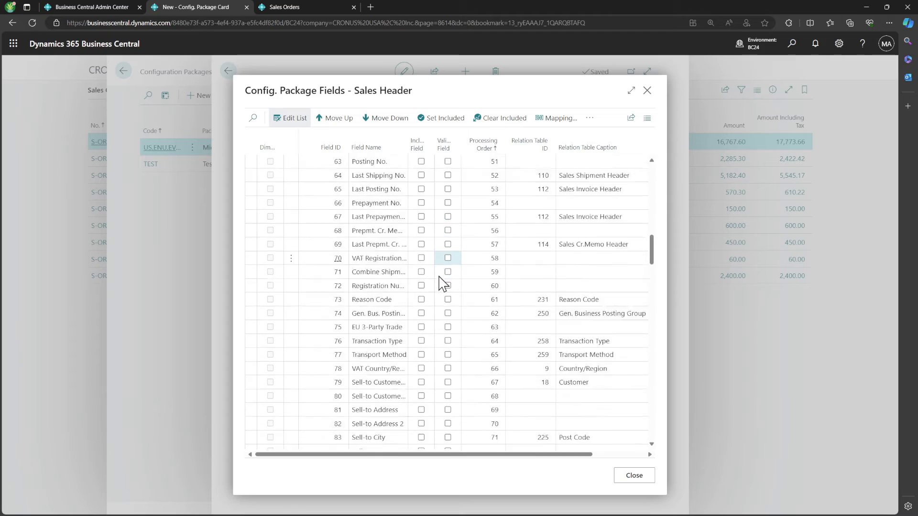
# - Include and validate the Work Description field (ID 200) of the Sales Header table, and close the package fields
pyautogui.scroll(-15, 444, 282)
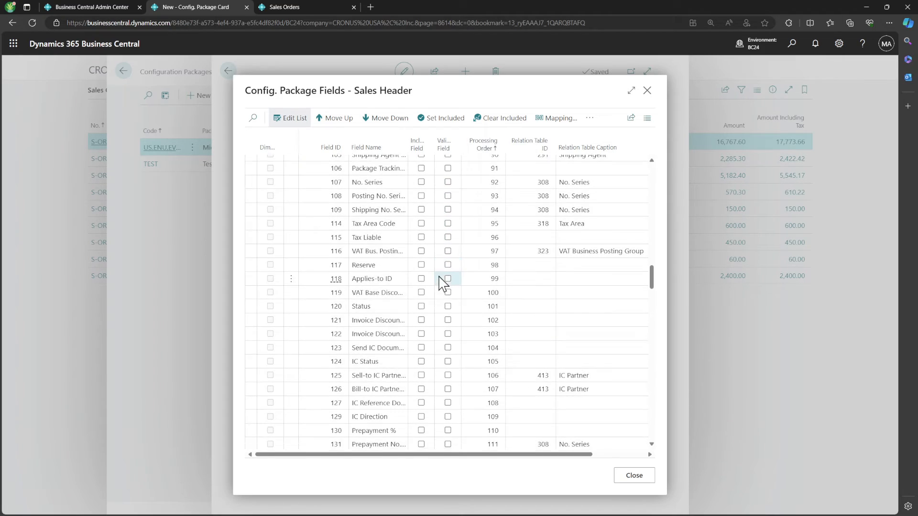
pyautogui.scroll(-15, 443, 282)
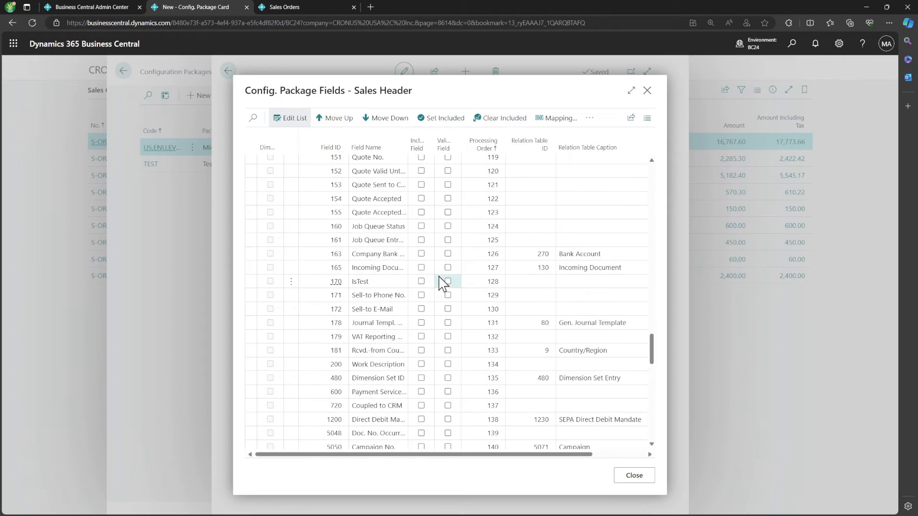
pyautogui.scroll(-5, 444, 283)
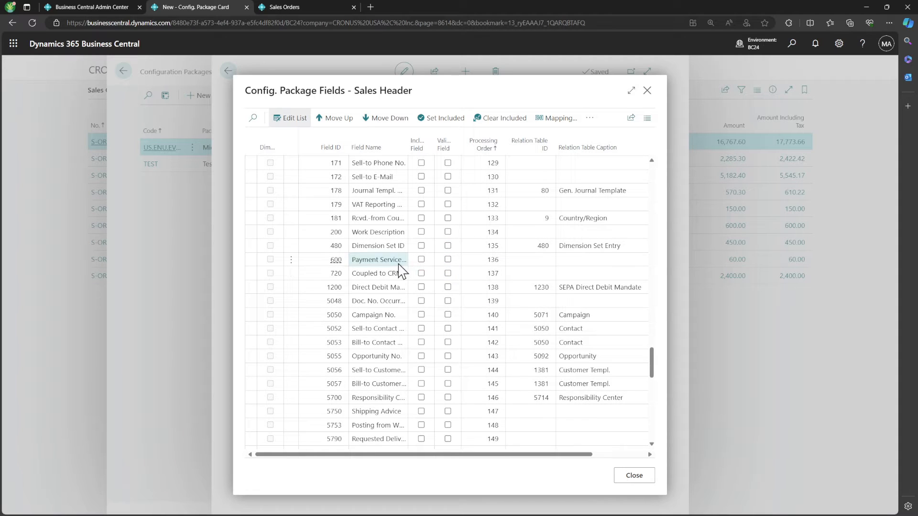
pyautogui.click(421, 232)
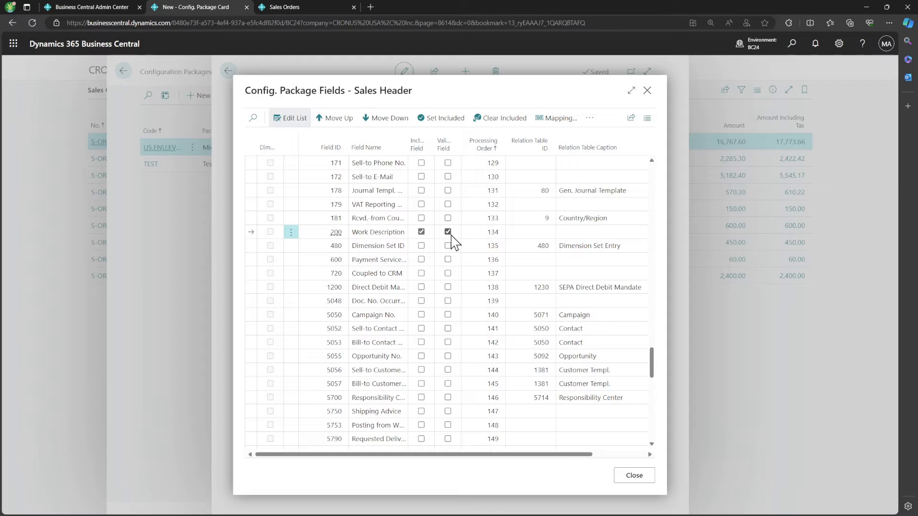
pyautogui.click(634, 476)
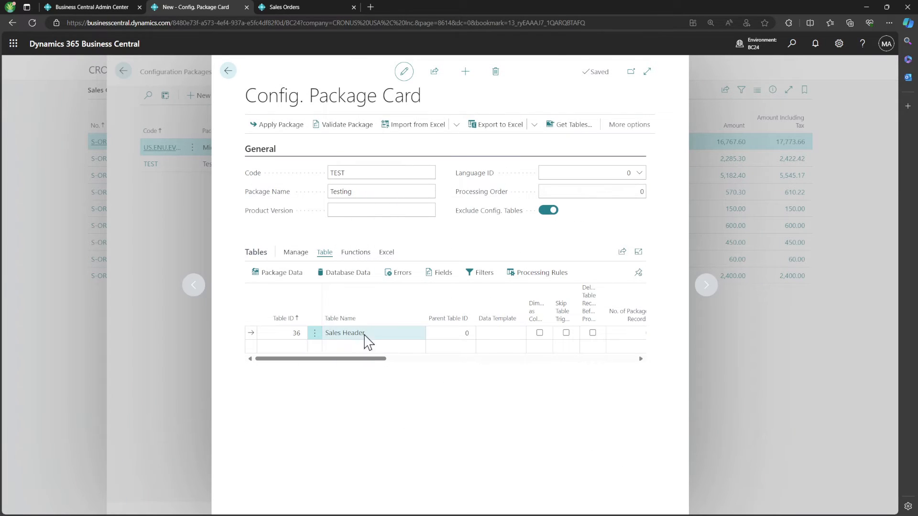
# - Export the package's Sales Header table to Excel, confirm the single-table selection and open the downloaded workbook
pyautogui.click(385, 254)
pyautogui.click(287, 273)
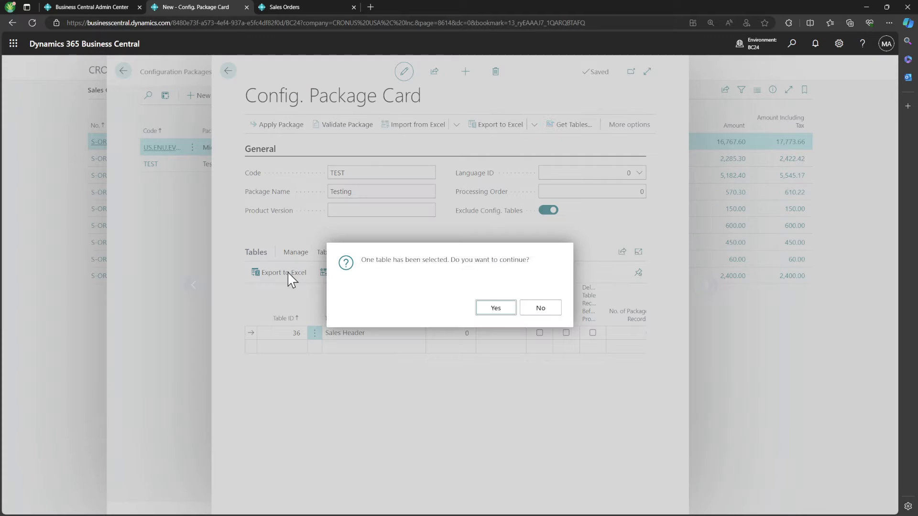
pyautogui.click(495, 311)
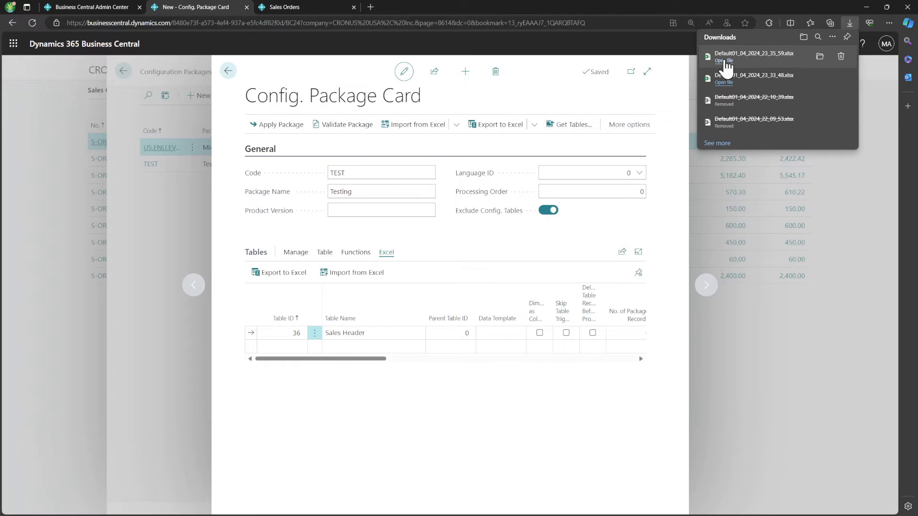
pyautogui.click(522, 258)
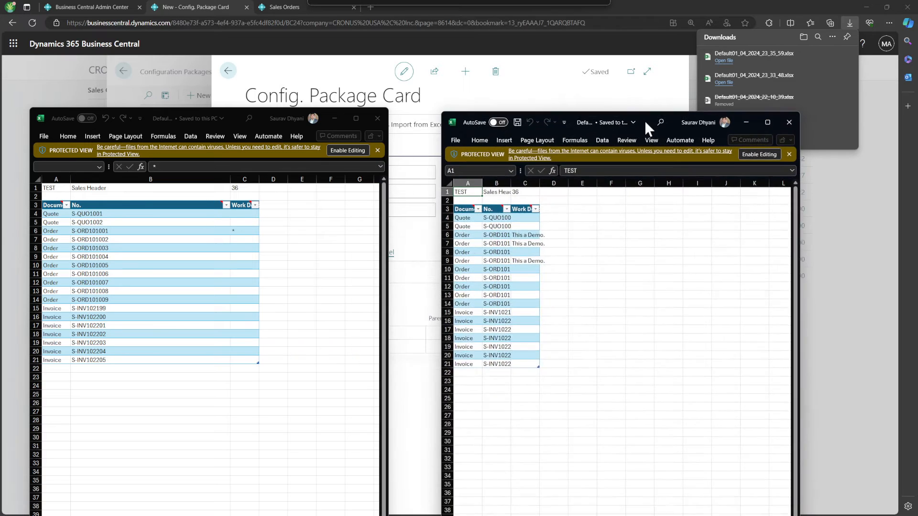
# - Place the new workbook beside the earlier export, fit its No. and Work Description columns and make row 6 taller
pyautogui.moveTo(644, 120); pyautogui.dragTo(587, 105)
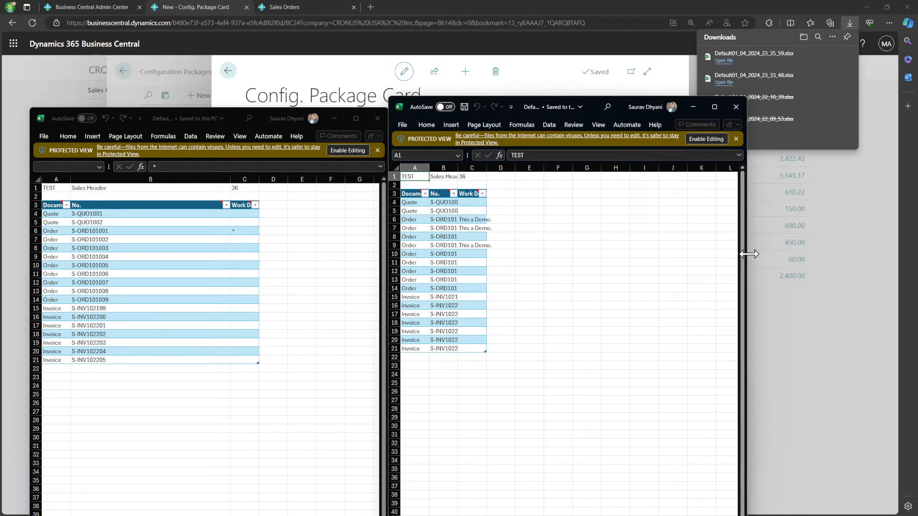
pyautogui.moveTo(752, 252); pyautogui.dragTo(860, 244)
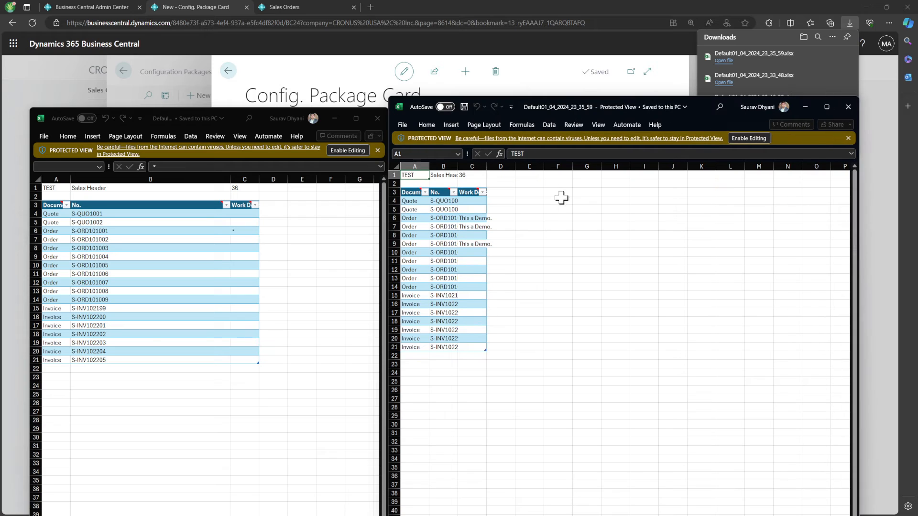
pyautogui.doubleClick(486, 166)
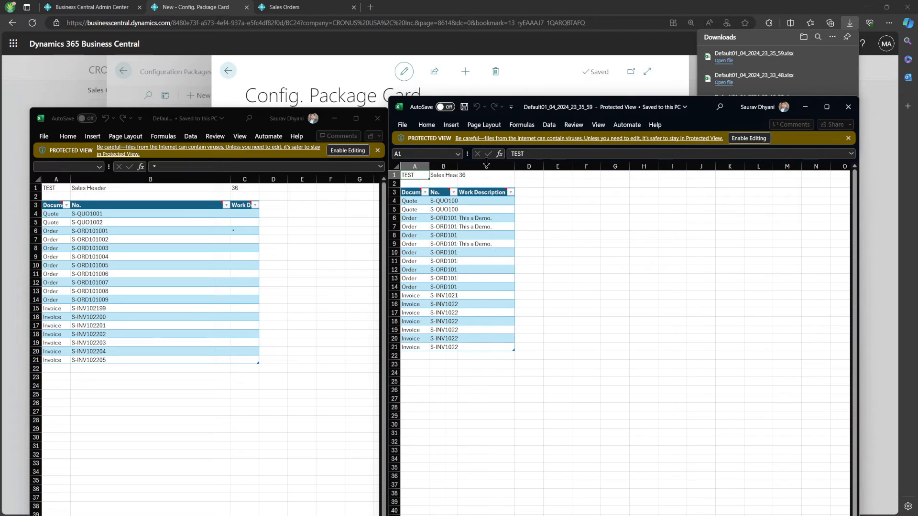
pyautogui.doubleClick(455, 166)
pyautogui.moveTo(398, 223); pyautogui.dragTo(398, 232)
pyautogui.click(520, 223)
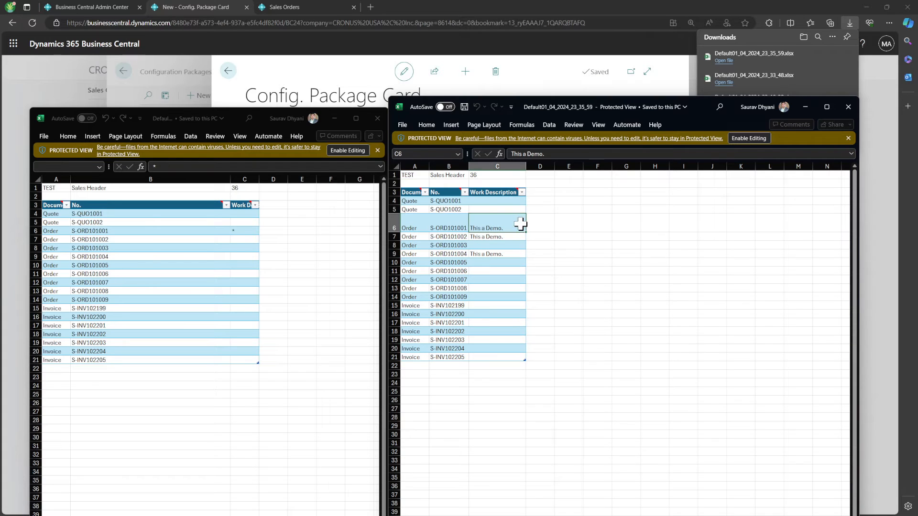
# - Enable editing in the new exported workbook and enlarge the Work Description column and row 6 to inspect the text
pyautogui.click(764, 138)
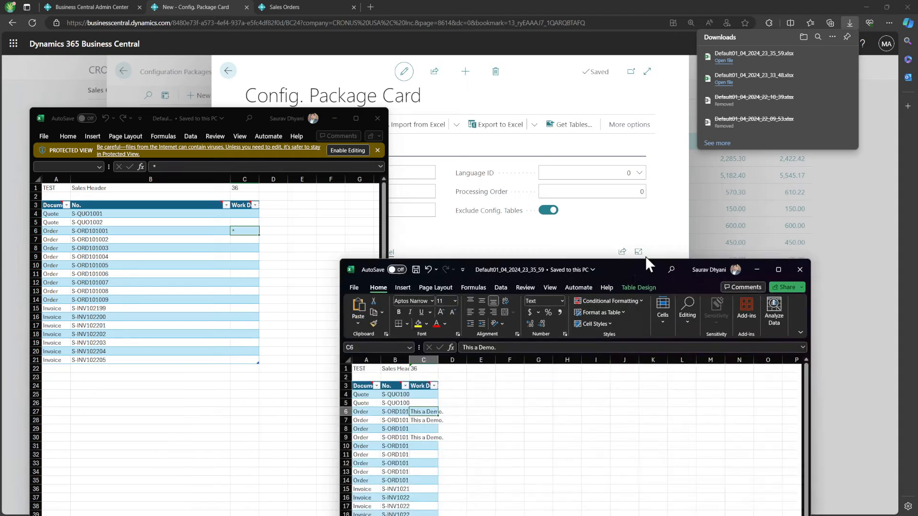
pyautogui.moveTo(489, 206); pyautogui.dragTo(608, 207)
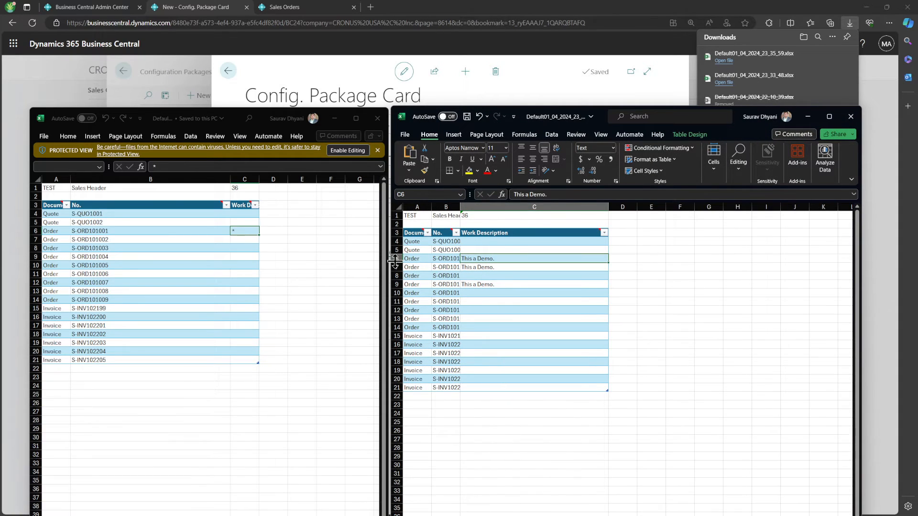
pyautogui.moveTo(399, 262); pyautogui.dragTo(398, 283)
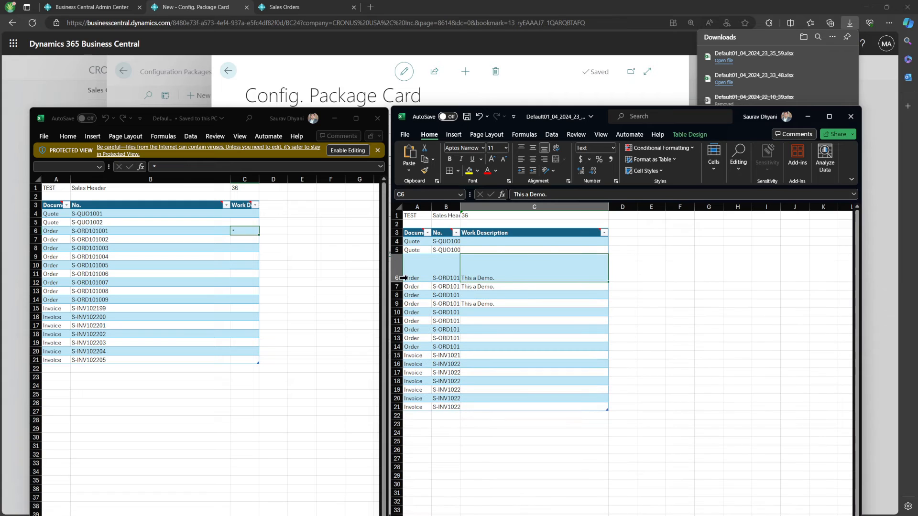
pyautogui.doubleClick(503, 269)
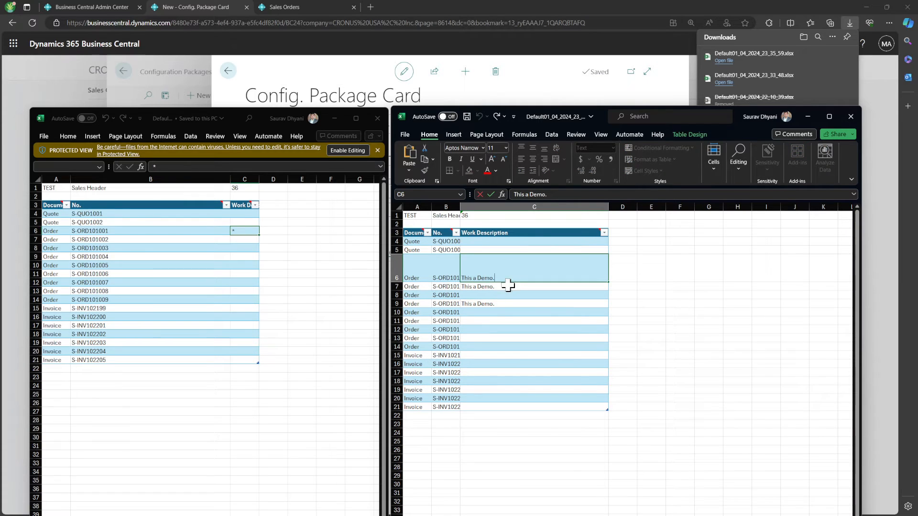
pyautogui.click(508, 286)
# - Increase the heights of rows 7 and 9 and fit the No. column to its contents
pyautogui.moveTo(395, 288); pyautogui.dragTo(396, 310)
pyautogui.doubleClick(512, 300)
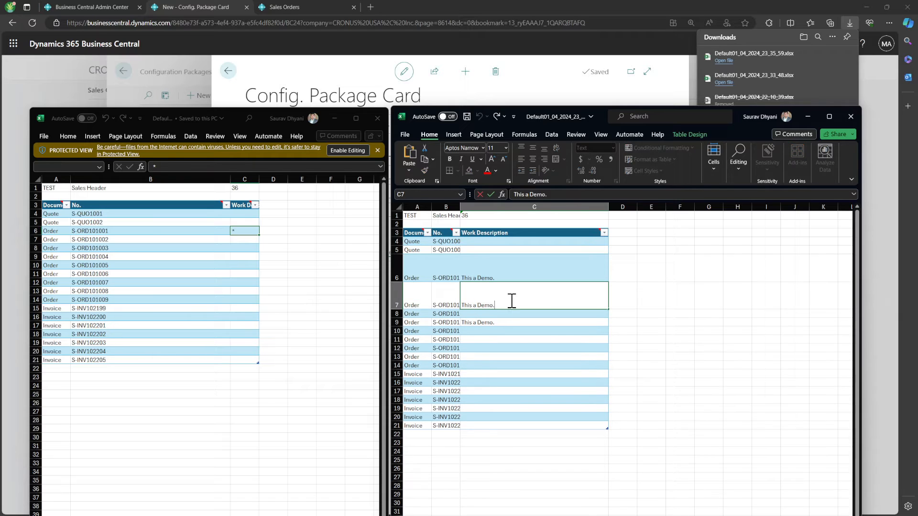
pyautogui.click(503, 325)
pyautogui.click(502, 339)
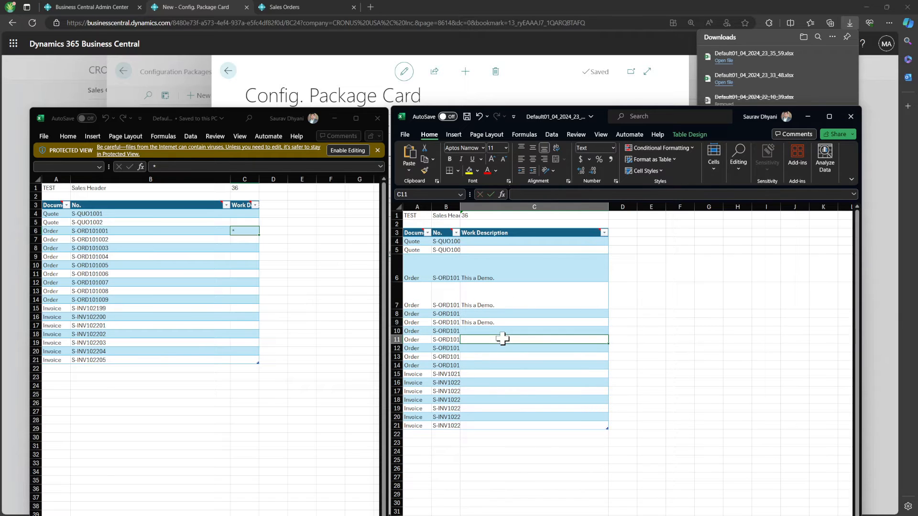
pyautogui.moveTo(402, 326); pyautogui.dragTo(401, 337)
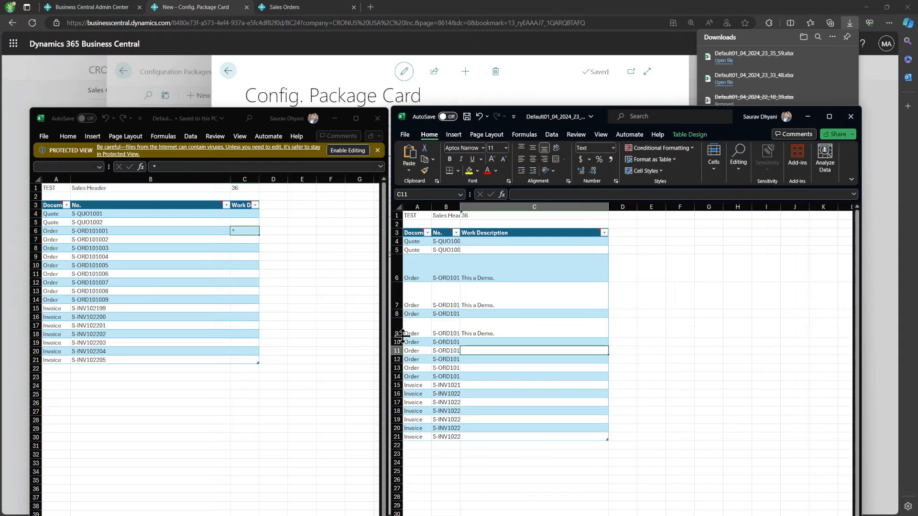
pyautogui.scroll(-2, 526, 419)
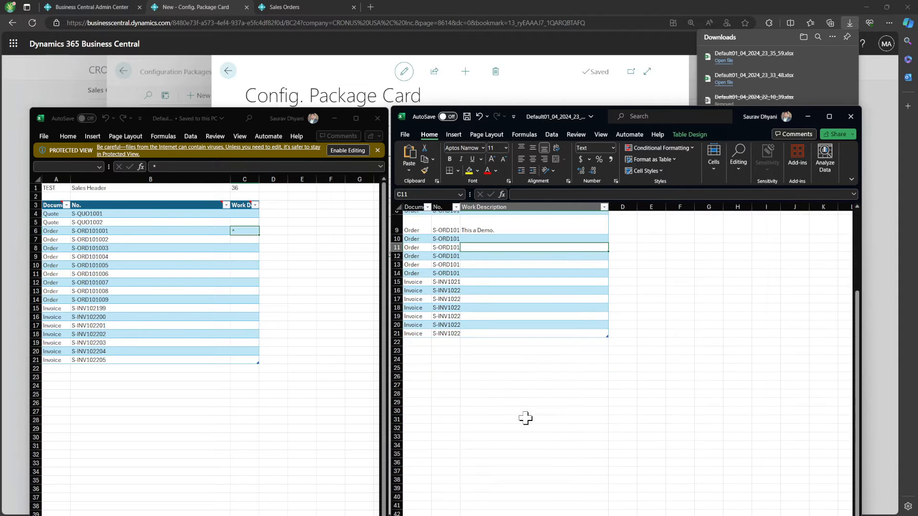
pyautogui.scroll(2, 526, 419)
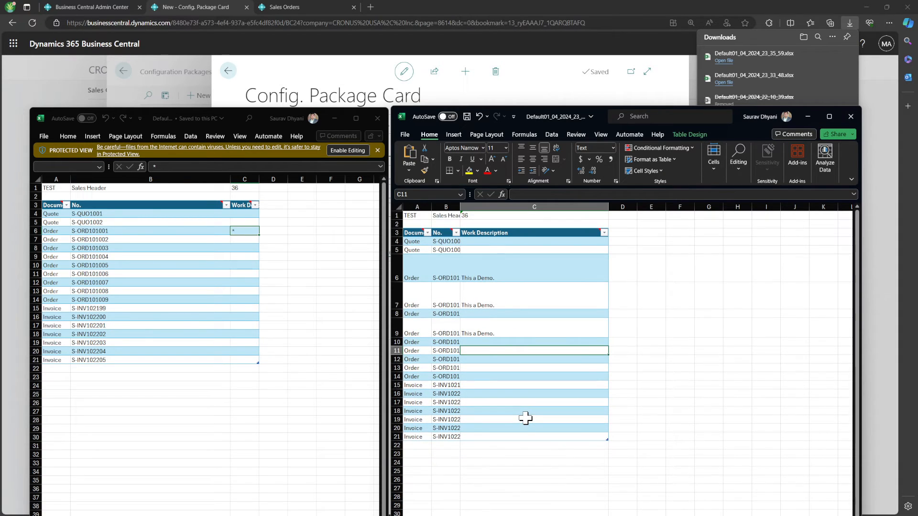
pyautogui.doubleClick(460, 205)
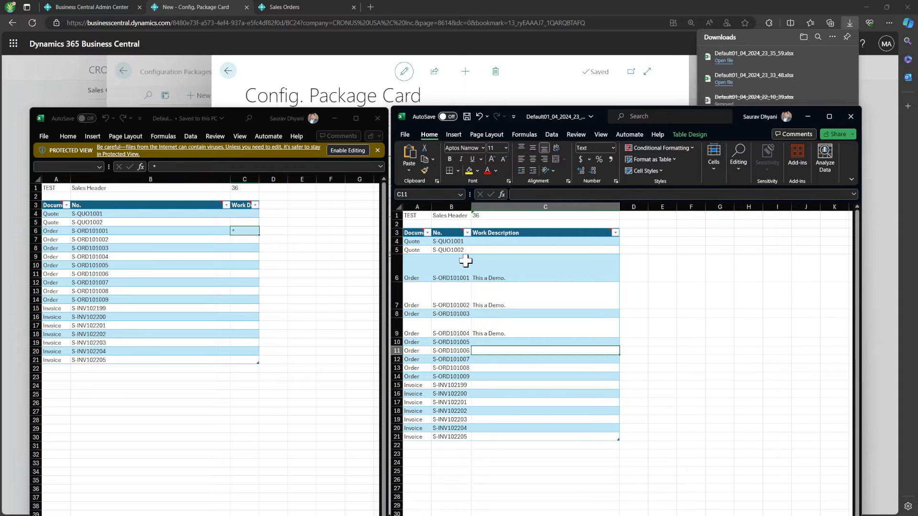
# - Enter "Writing Multiline Work Description." and "Testing With Import Process." as two lines in Work Description cell C10
pyautogui.click(489, 342)
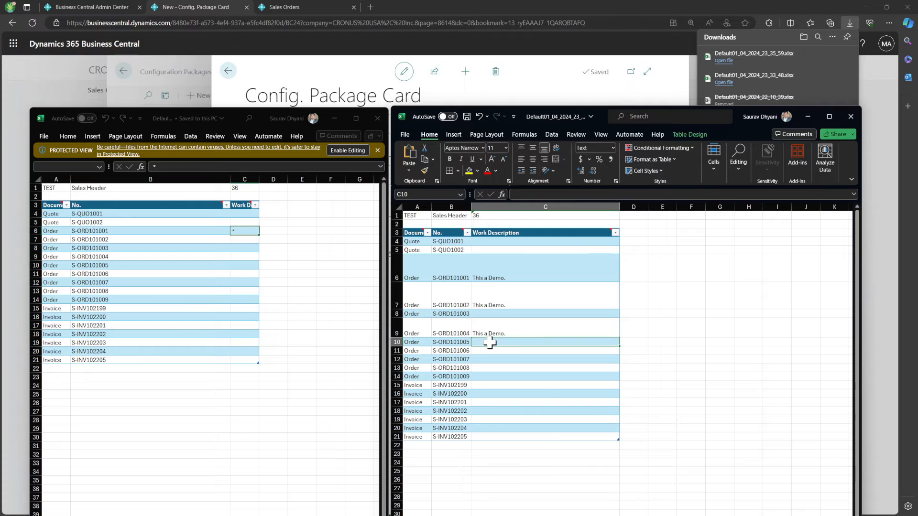
pyautogui.write('W')
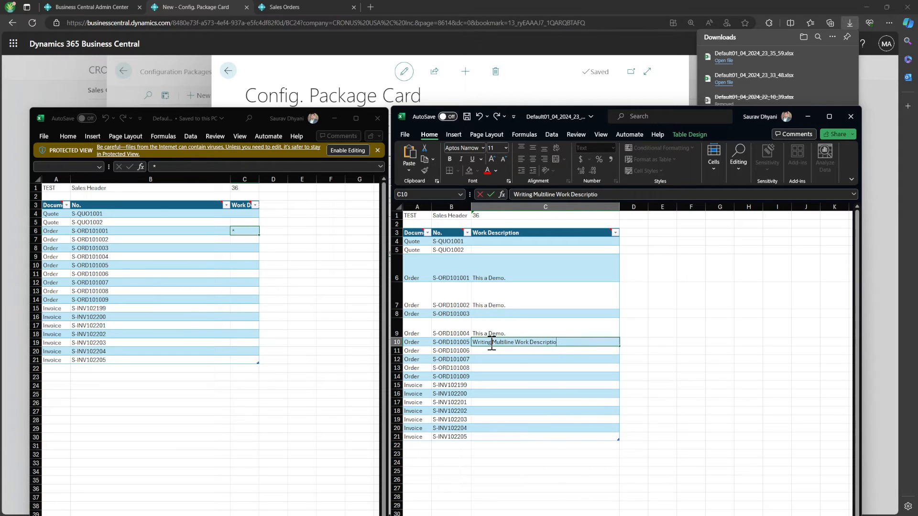
pyautogui.hotkey('alt', 'Return')
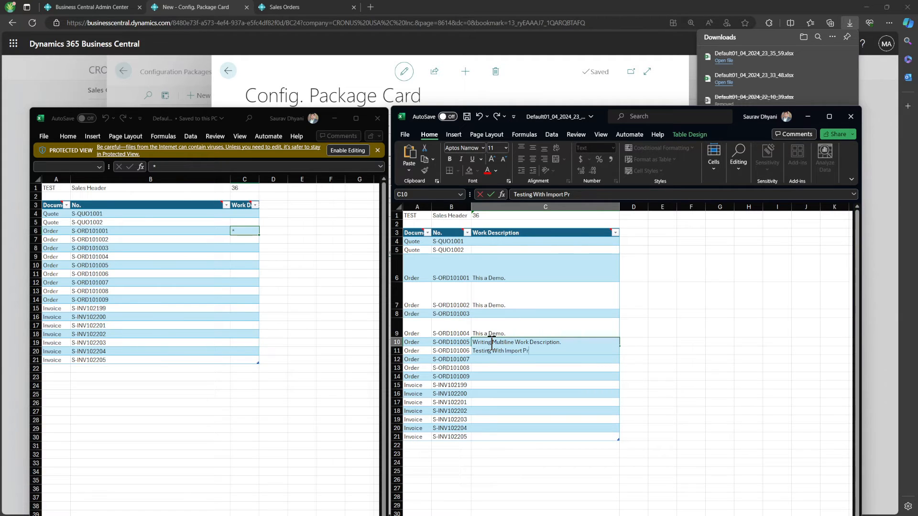
pyautogui.press('Return')
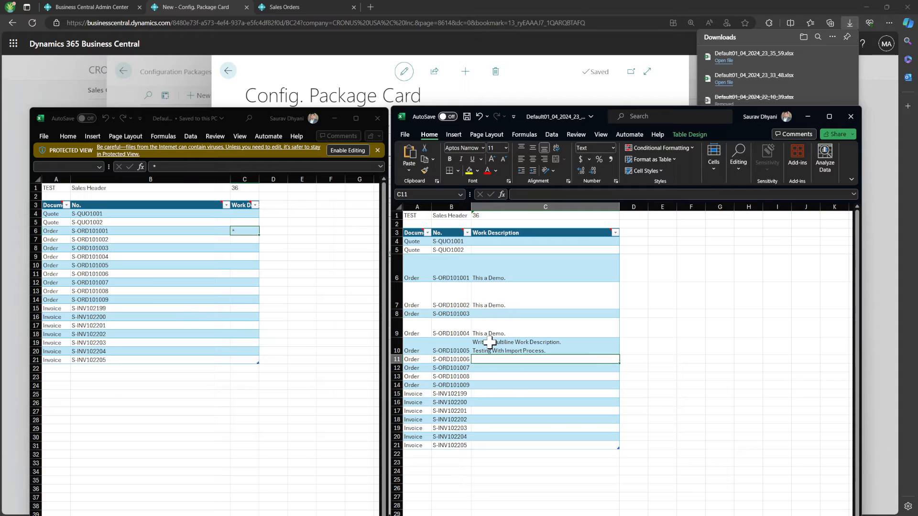
# - Examine the Work Descriptions in cells C9, C7, C6 and C10, expanding and collapsing the formula bar
pyautogui.click(438, 351)
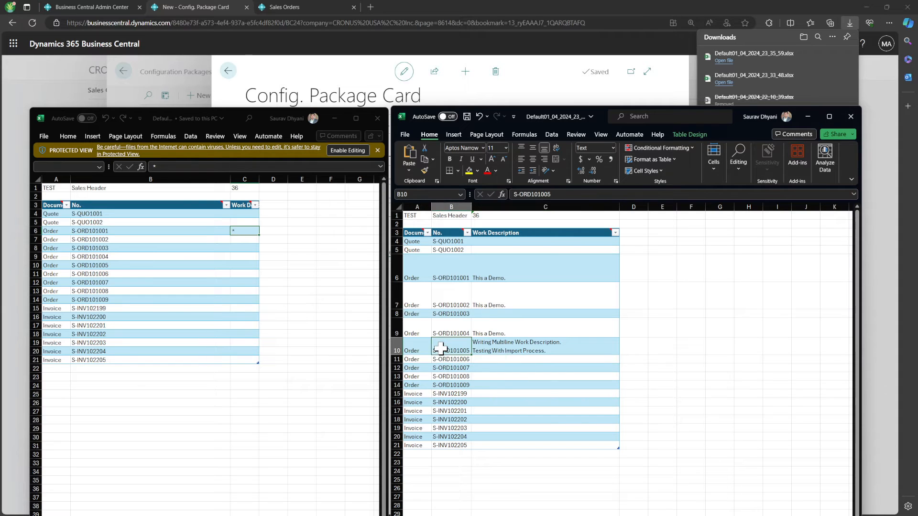
pyautogui.doubleClick(532, 330)
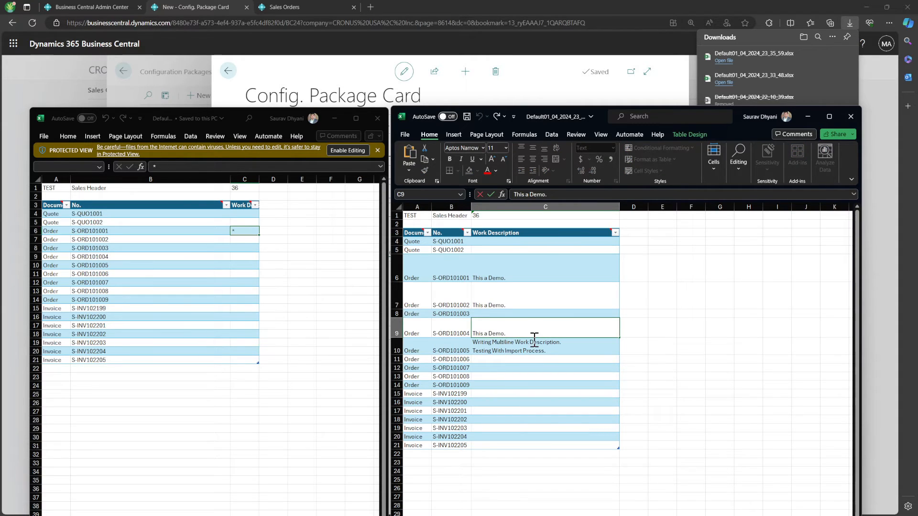
pyautogui.press('Escape')
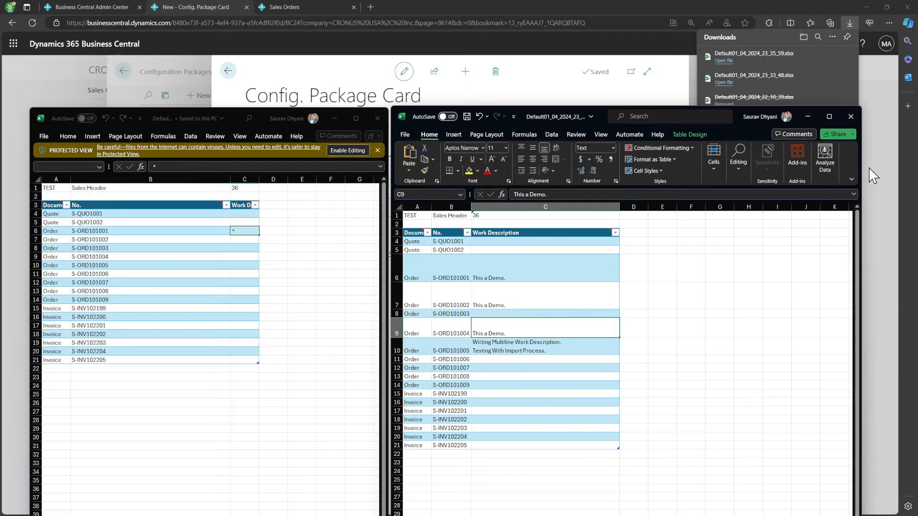
pyautogui.click(854, 194)
pyautogui.click(854, 194)
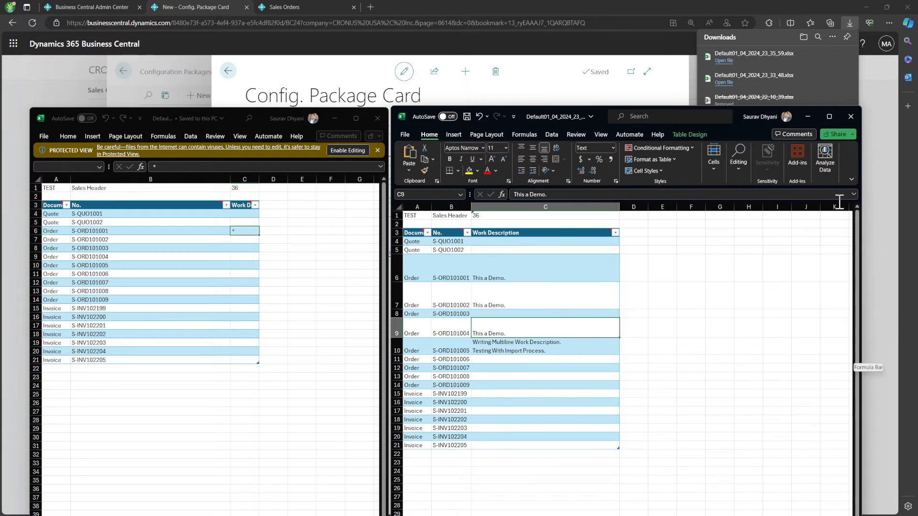
pyautogui.click(539, 301)
pyautogui.click(854, 194)
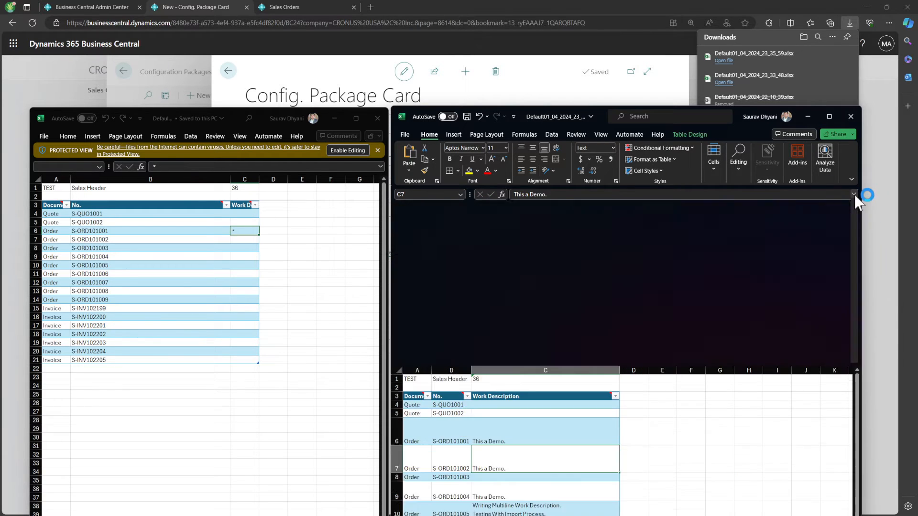
pyautogui.click(854, 195)
pyautogui.click(588, 272)
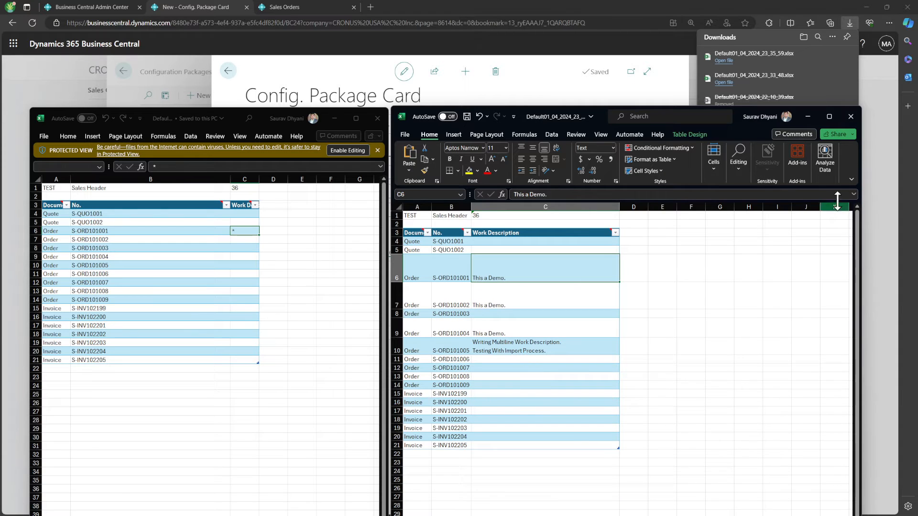
pyautogui.click(853, 195)
pyautogui.click(854, 196)
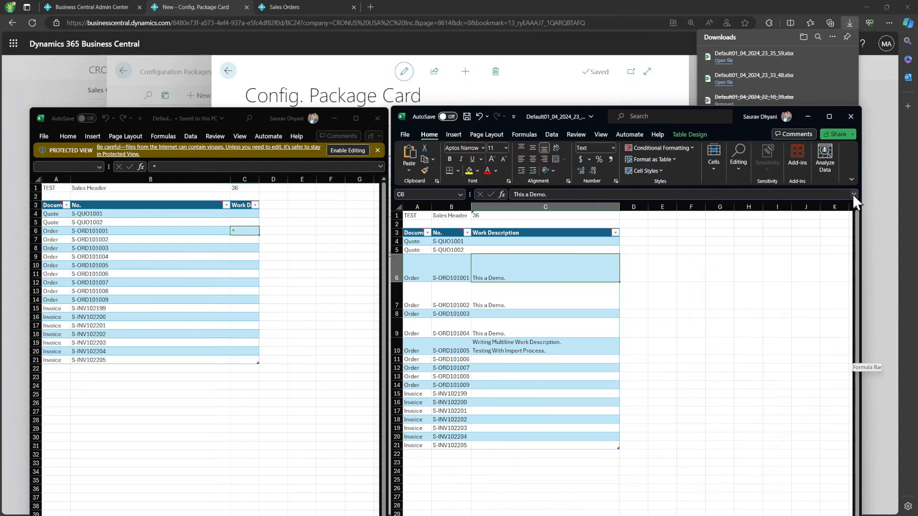
pyautogui.click(519, 349)
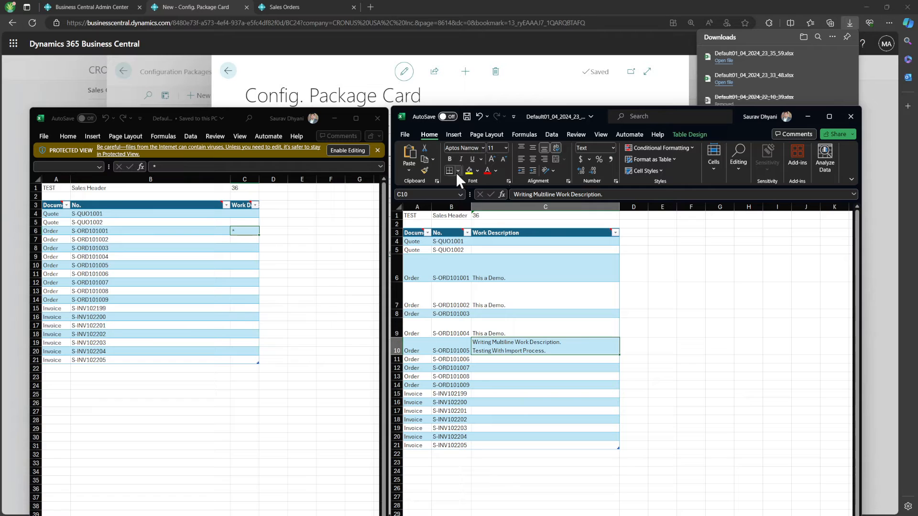
# - Save the edited workbook Default01_04_2024_23_35_59 and close it to return to the Config. Package Card
pyautogui.click(405, 134)
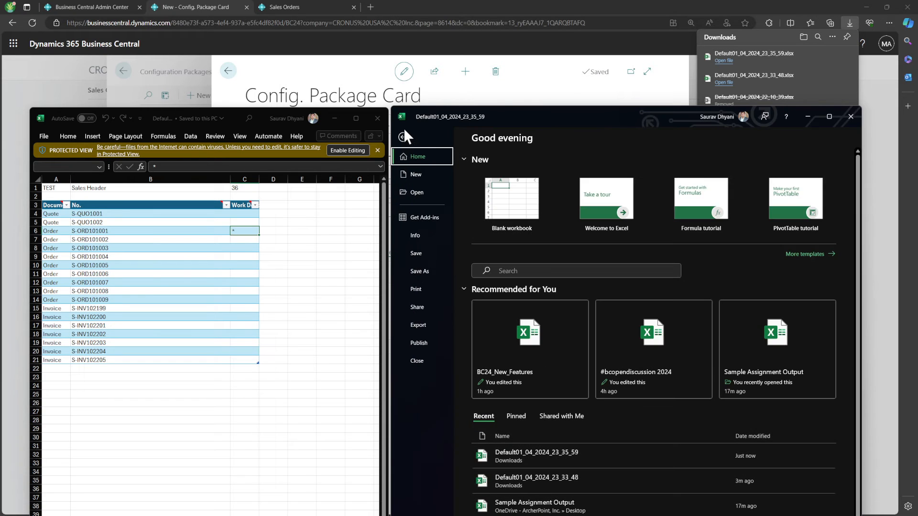
pyautogui.click(404, 136)
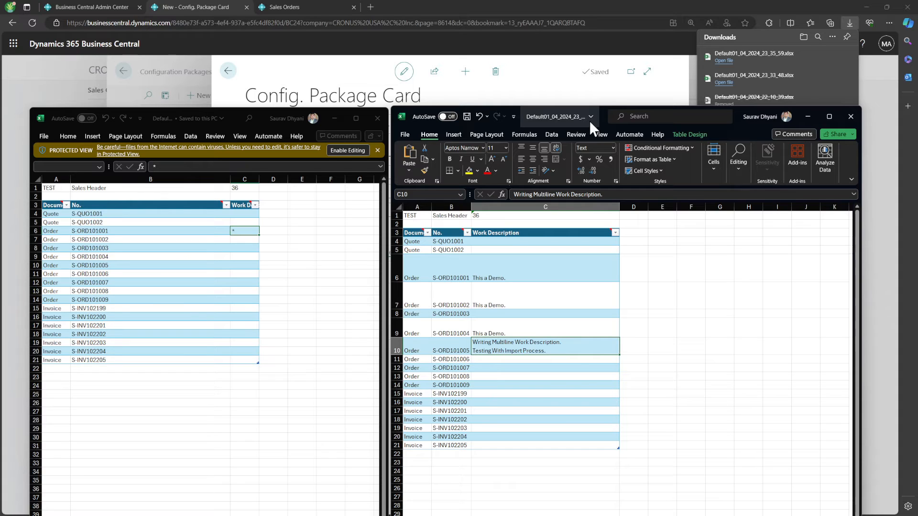
pyautogui.hotkey('ctrl', 's')
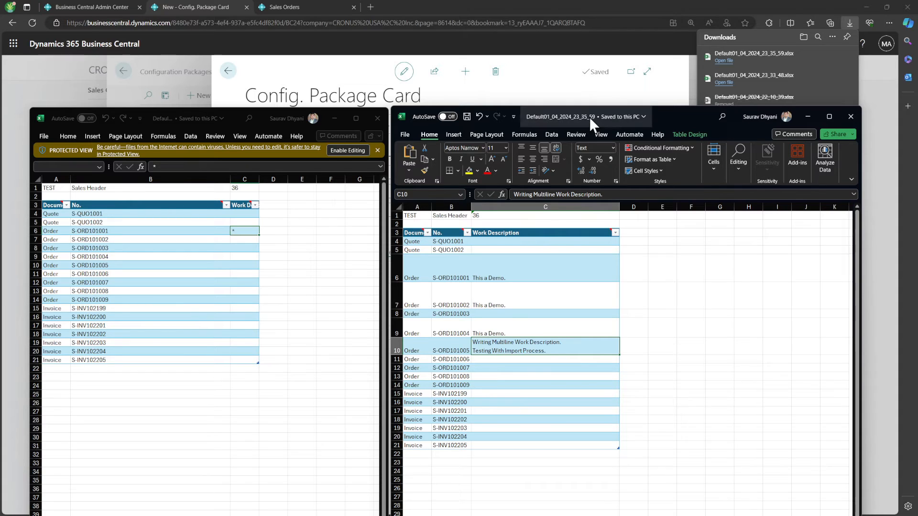
pyautogui.click(850, 116)
pyautogui.click(565, 100)
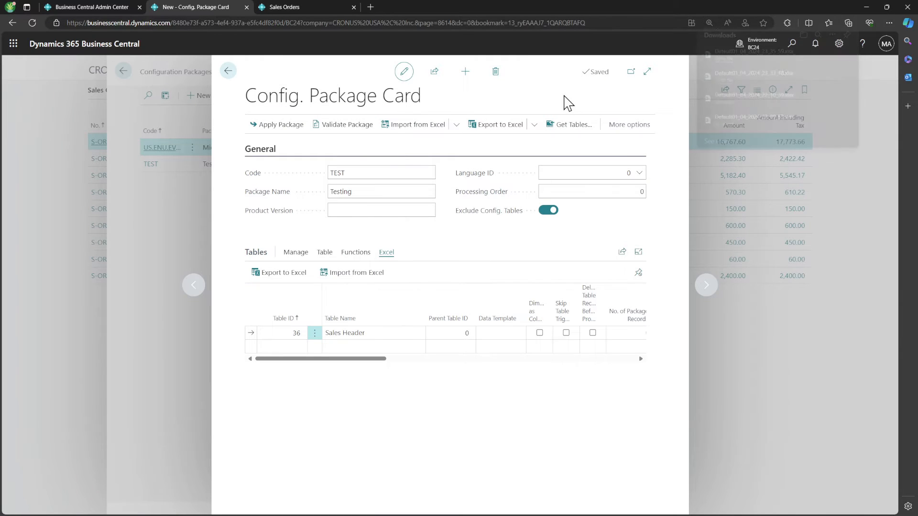
# - Import the edited Excel workbook into the Sales Header table of configuration package TEST
pyautogui.click(373, 274)
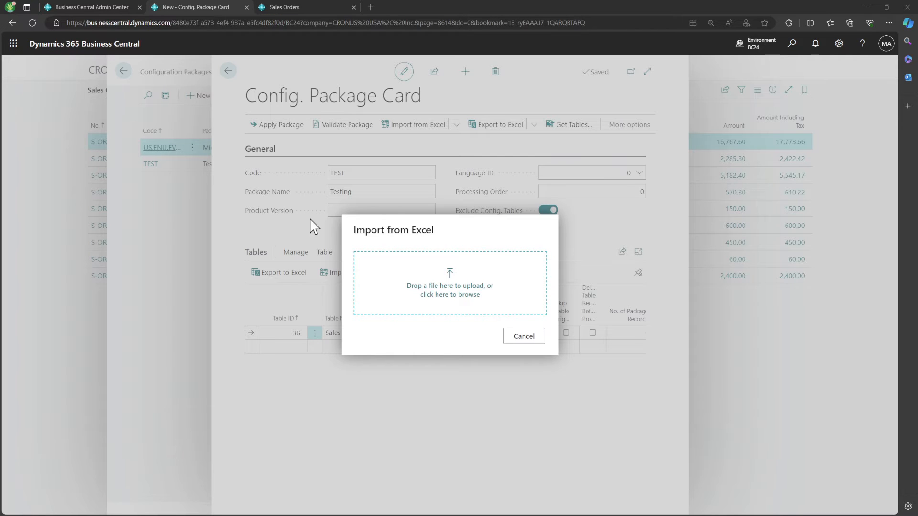
pyautogui.click(454, 299)
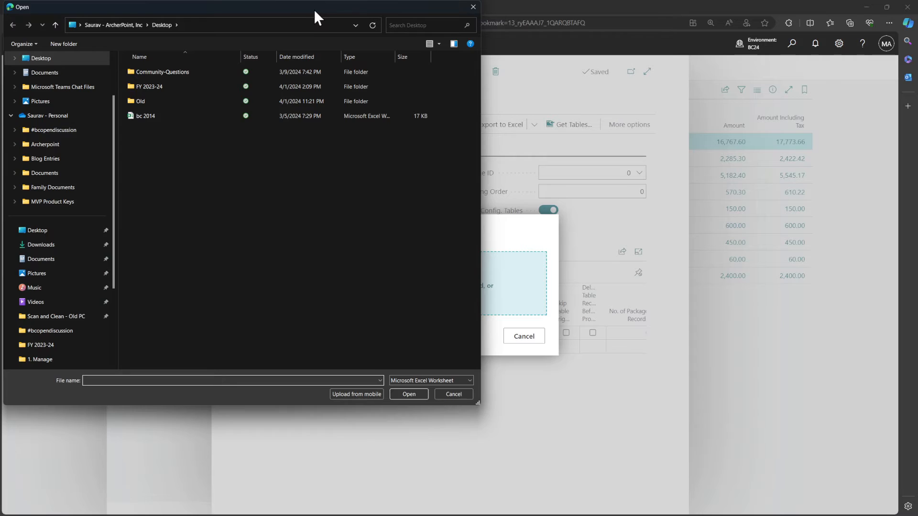
pyautogui.moveTo(313, 9); pyautogui.dragTo(0, 119)
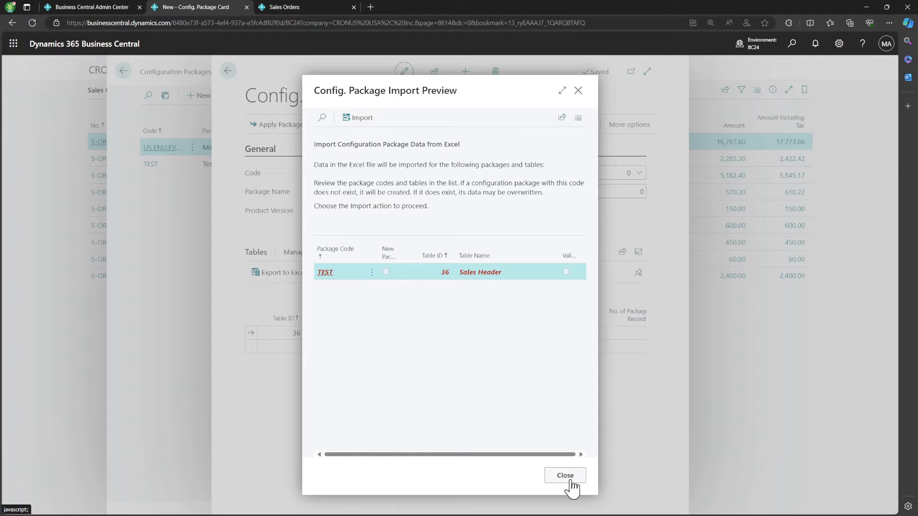
pyautogui.click(359, 118)
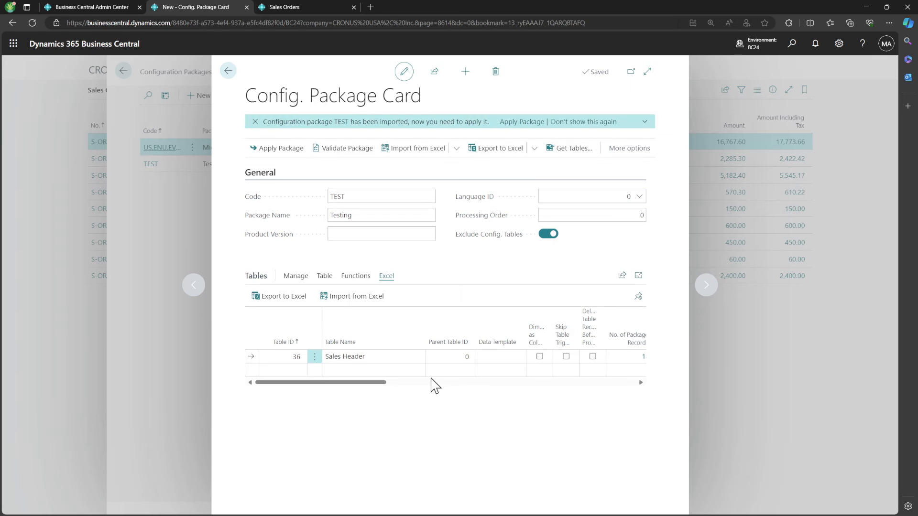
# - Review the imported Sales Header package records, checking the Work Description of order S-ORD101005
pyautogui.moveTo(379, 383); pyautogui.dragTo(465, 388)
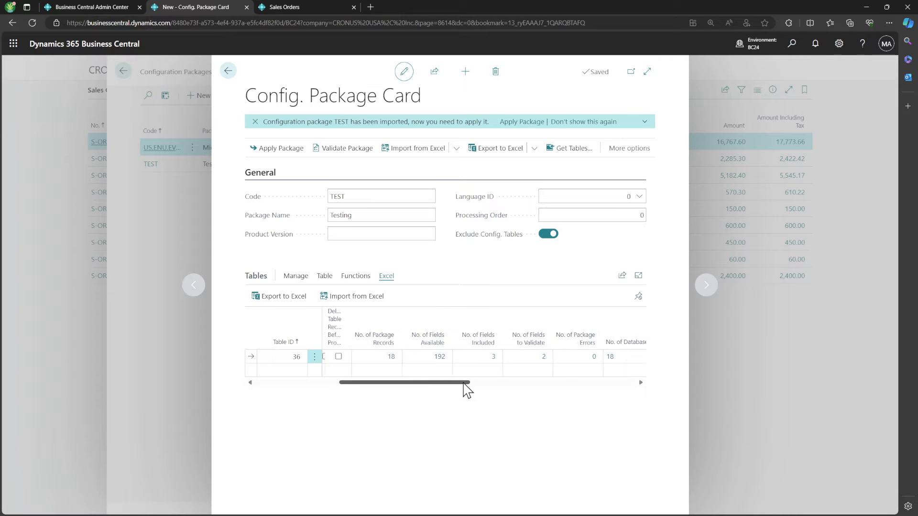
pyautogui.click(387, 359)
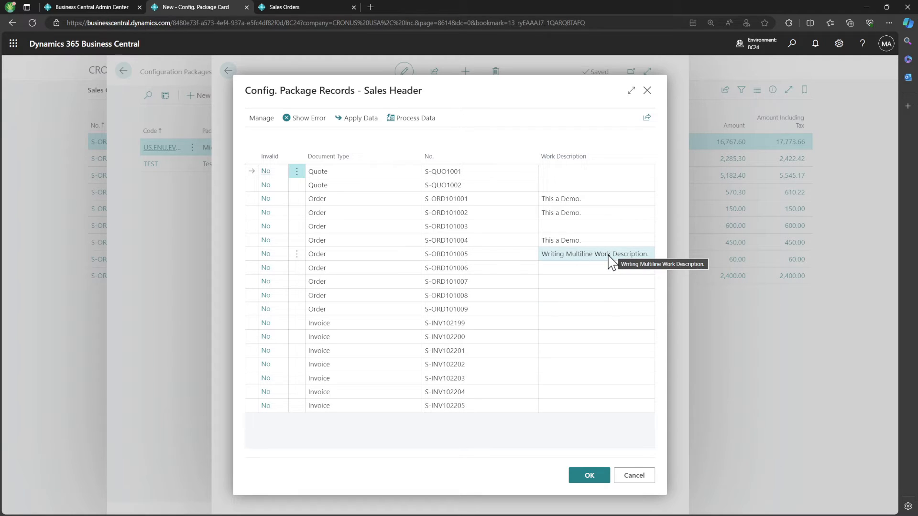
pyautogui.click(632, 478)
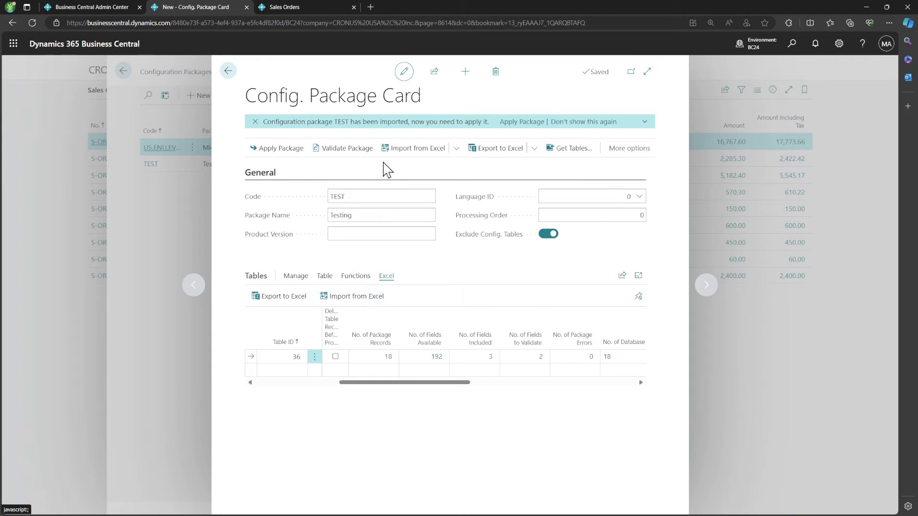
# - Apply the imported package data for the Sales Header table and acknowledge the processing summary
pyautogui.click(353, 279)
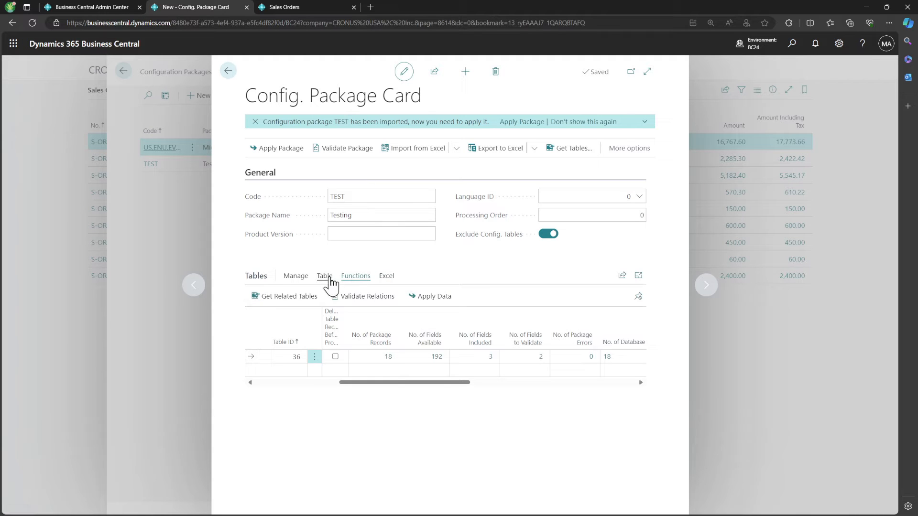
pyautogui.click(426, 296)
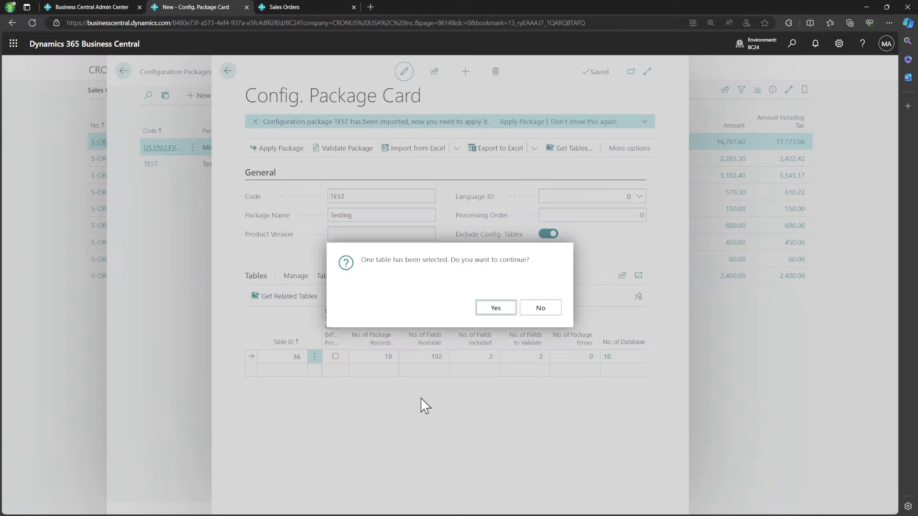
pyautogui.click(507, 311)
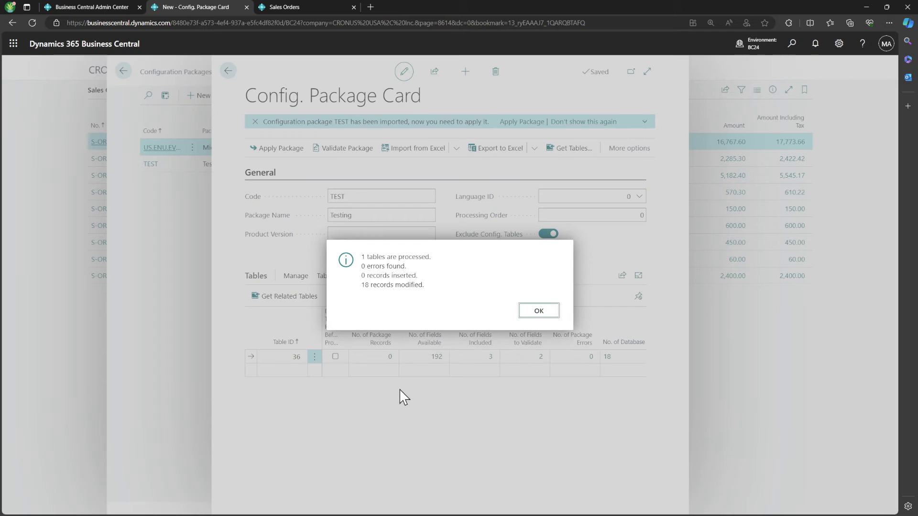
pyautogui.moveTo(367, 257); pyautogui.dragTo(517, 303)
pyautogui.click(547, 313)
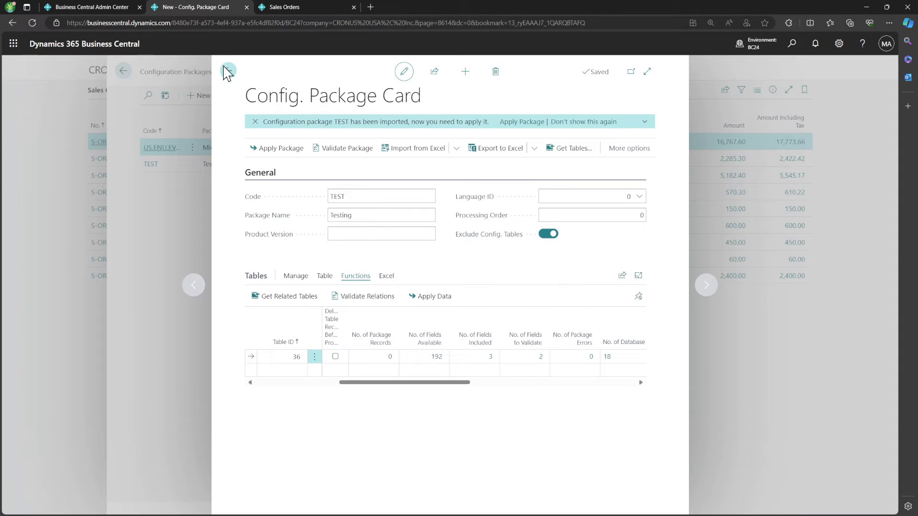
# - Widen the No. column in the Sales Orders list and open order S-ORD101005 to check its Work Description
pyautogui.click(228, 72)
pyautogui.click(228, 72)
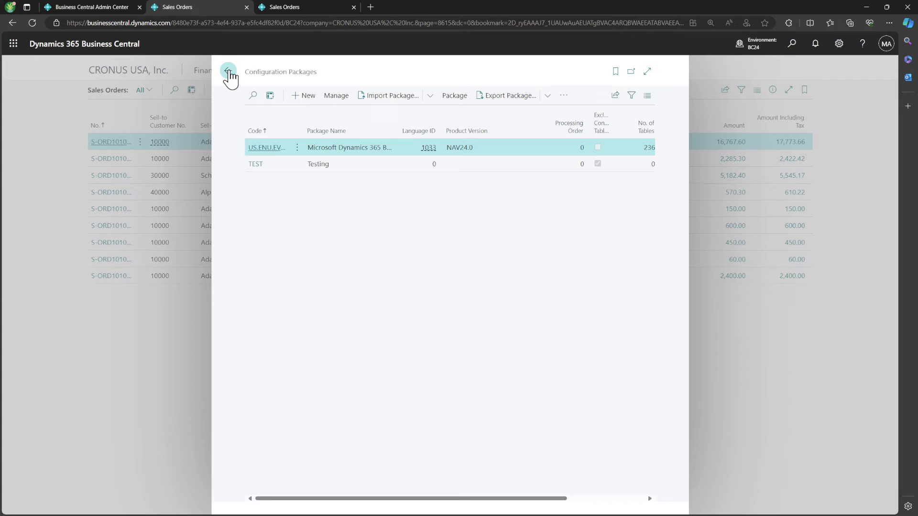
pyautogui.moveTo(142, 120); pyautogui.dragTo(160, 123)
pyautogui.click(126, 209)
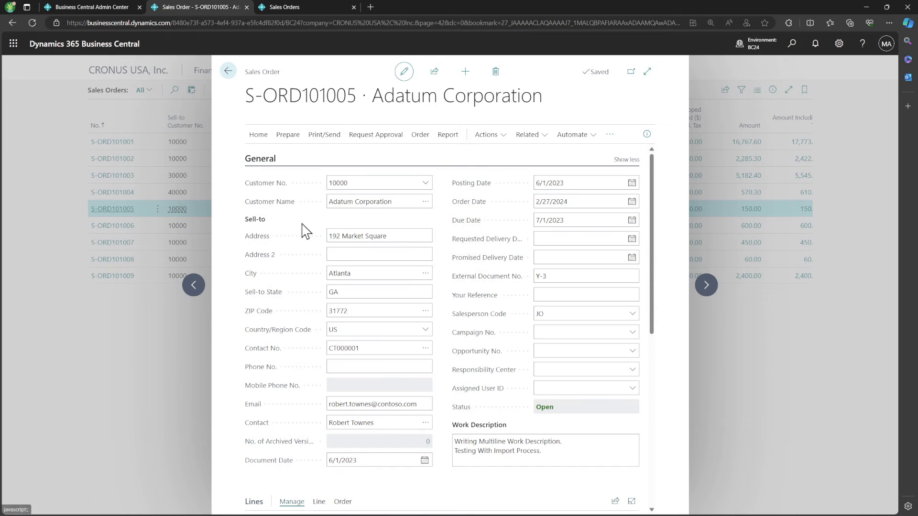
pyautogui.click(551, 467)
pyautogui.moveTo(552, 467); pyautogui.dragTo(435, 459)
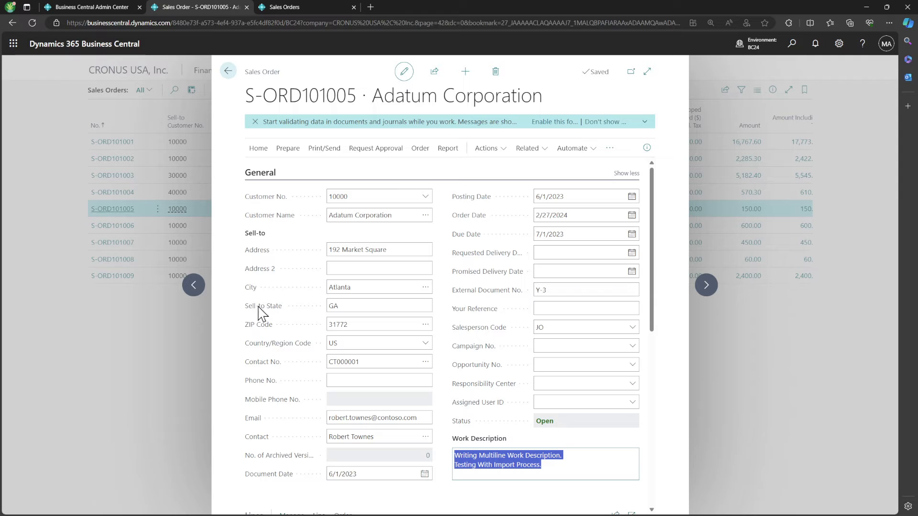
# - Go back through the orders to S-ORD101001 and add "Line 2 of the Demo." as a second Work Description line
pyautogui.click(201, 286)
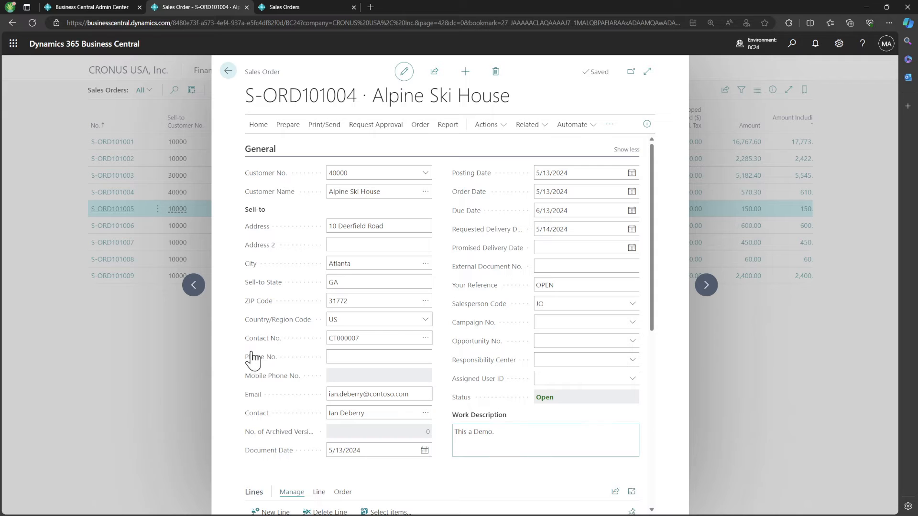
pyautogui.click(196, 285)
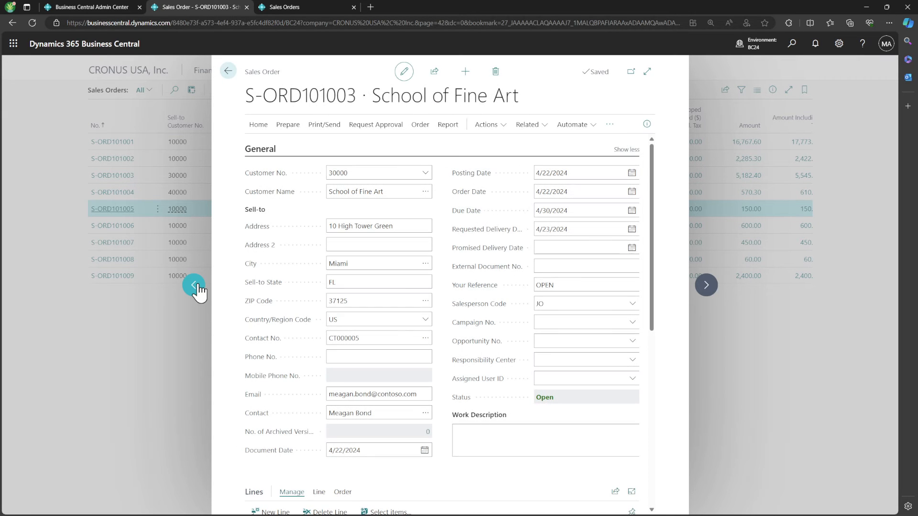
pyautogui.click(197, 287)
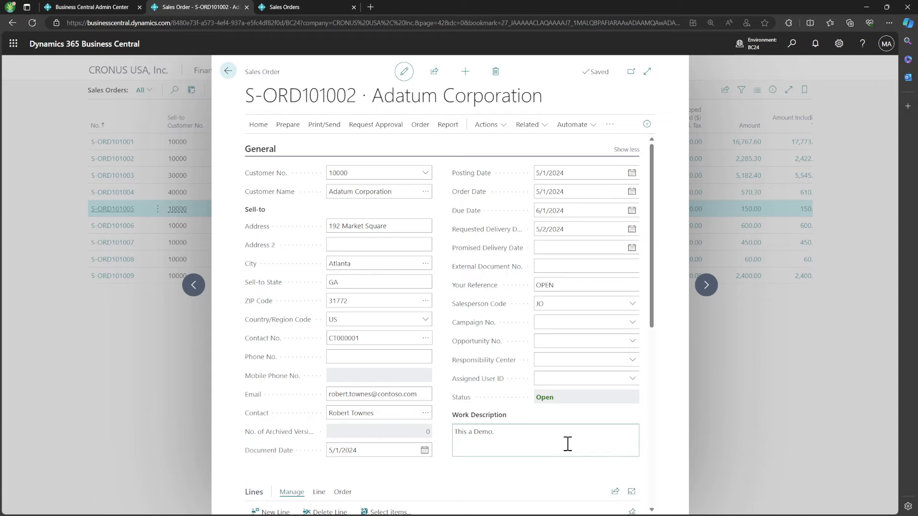
pyautogui.click(193, 287)
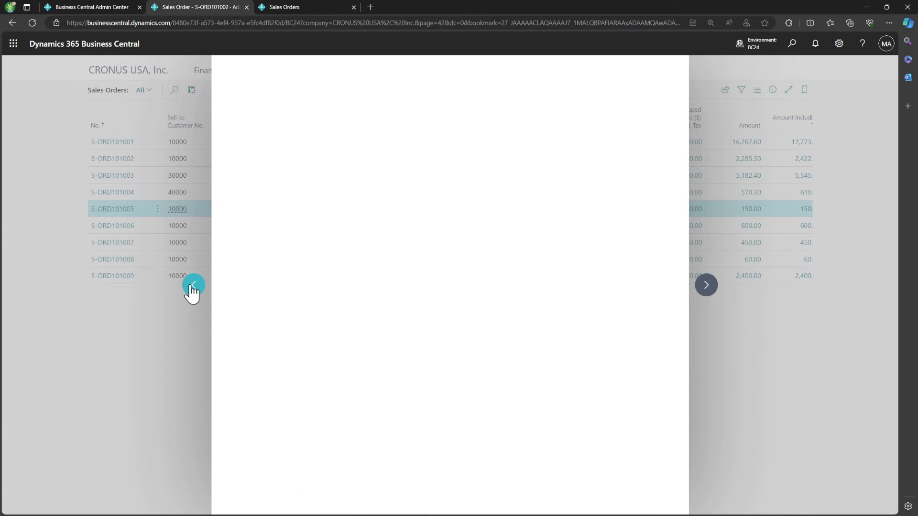
pyautogui.click(524, 445)
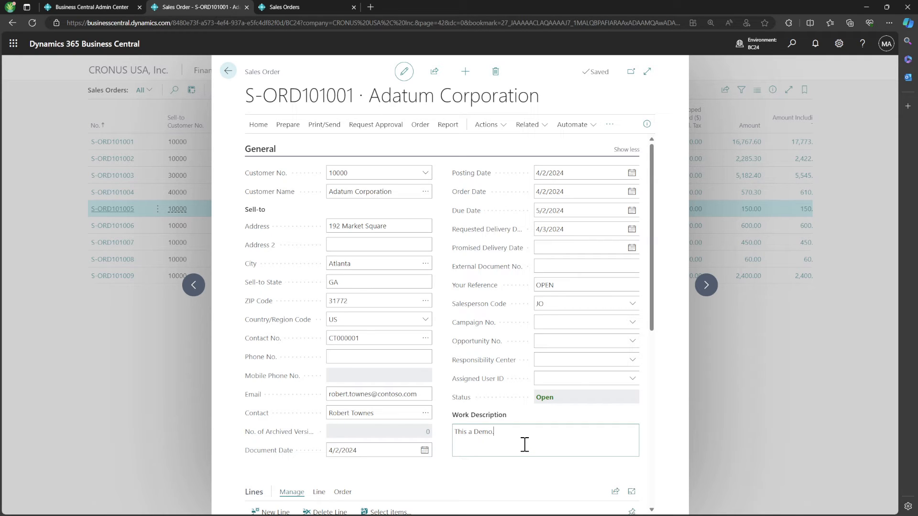
pyautogui.press('Return')
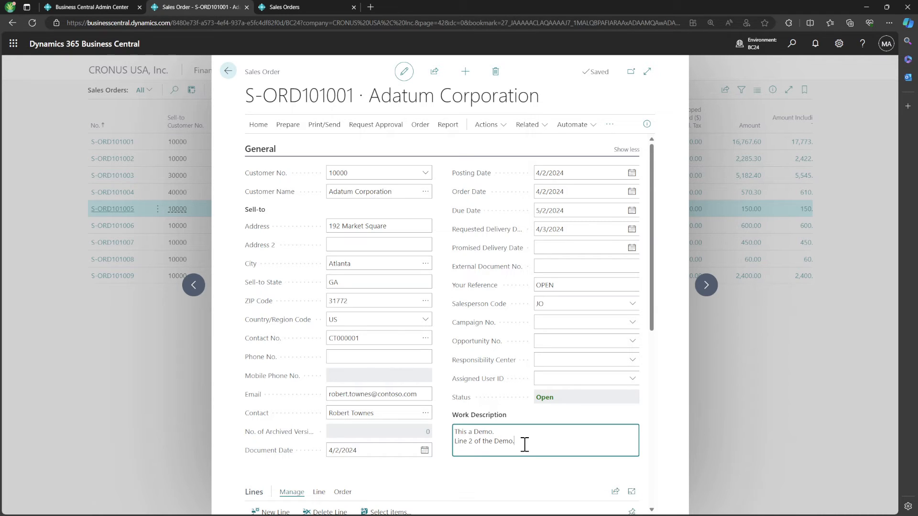
# - Add a blank line followed by "Line with Space." to the Work Description of sales order S-ORD101002
pyautogui.click(706, 286)
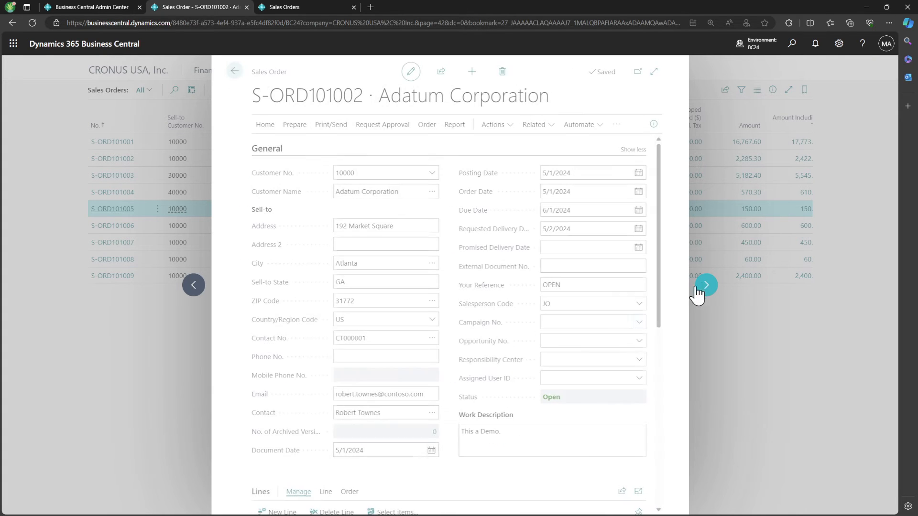
pyautogui.click(485, 447)
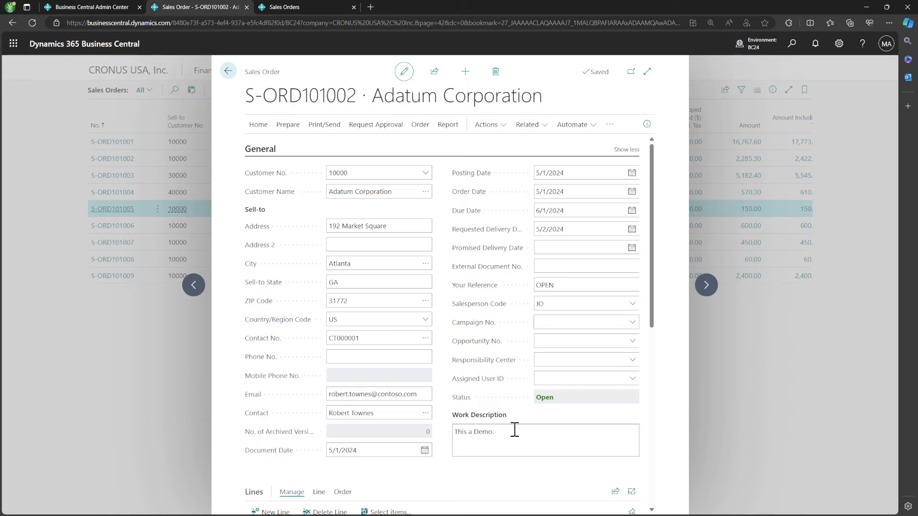
pyautogui.click(515, 430)
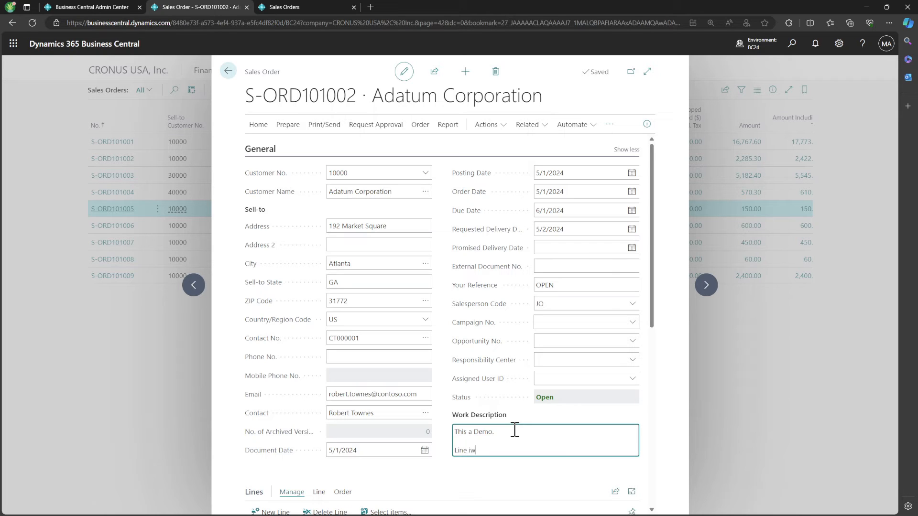
pyautogui.write('Line with Space.')
# - Review the Work Descriptions of orders S-ORD101001 through S-ORD101005 and return to the Sales Orders list without releasing the document
pyautogui.click(193, 285)
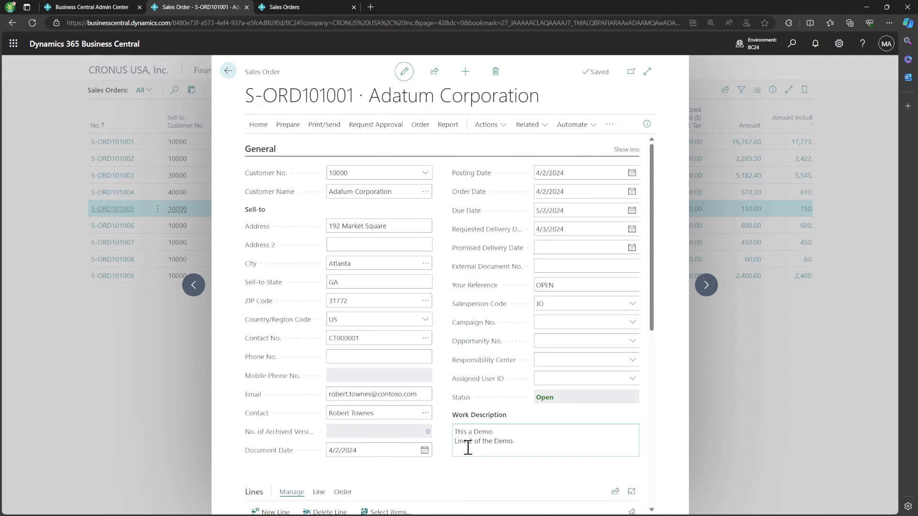
pyautogui.click(706, 289)
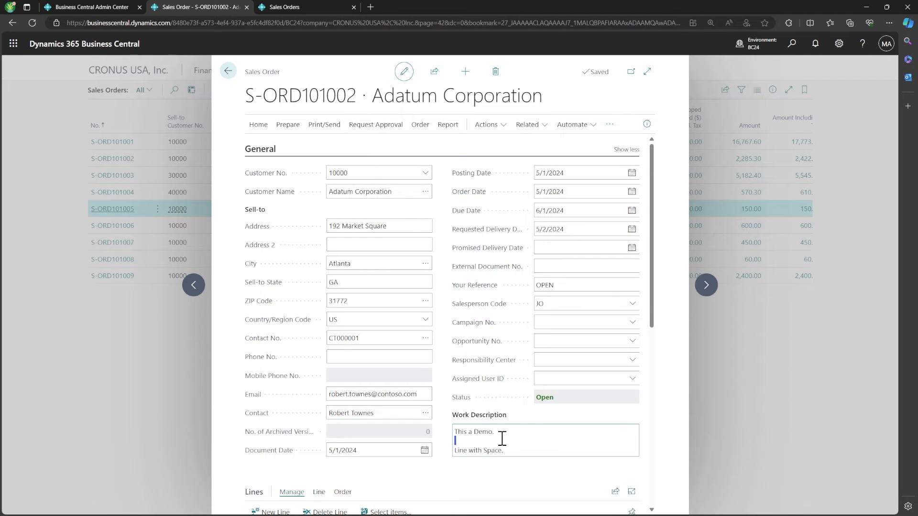
pyautogui.click(710, 290)
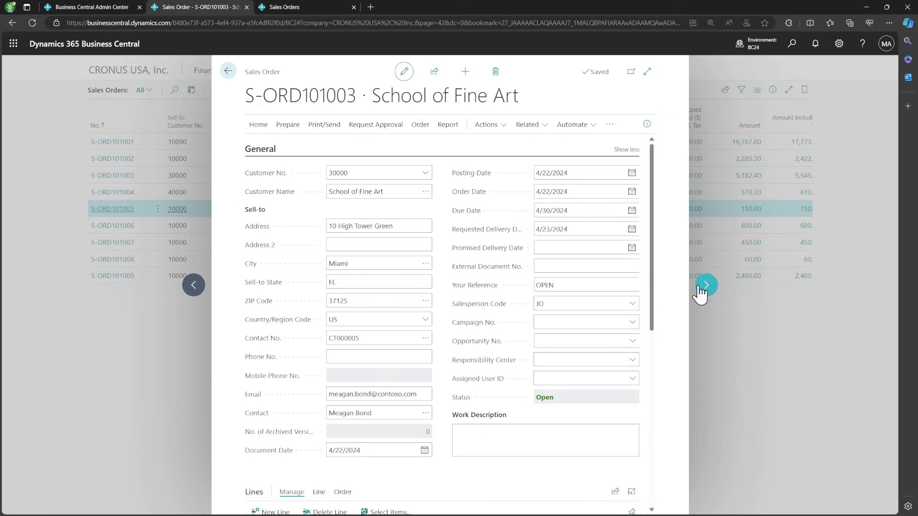
pyautogui.click(701, 289)
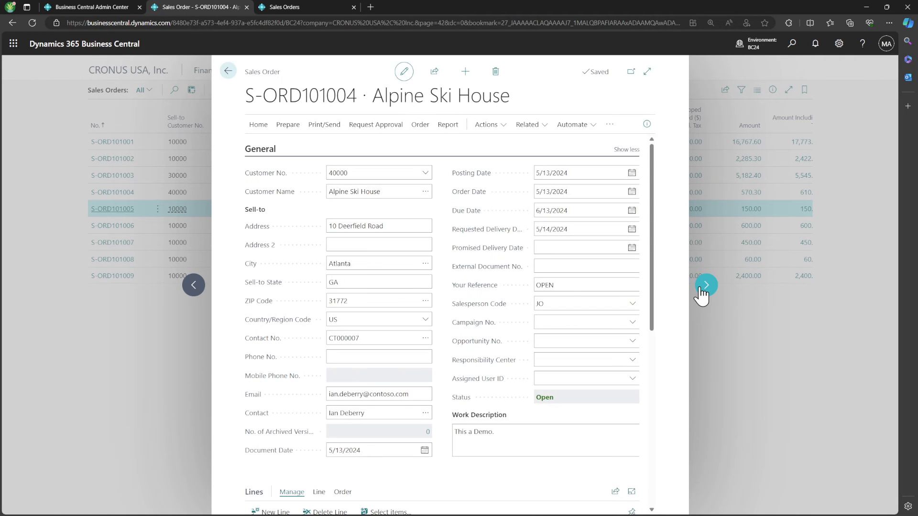
pyautogui.click(701, 289)
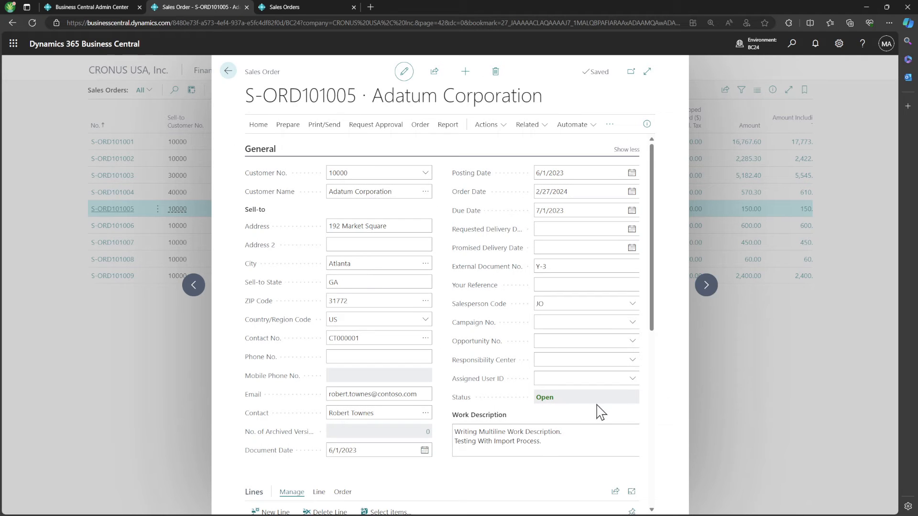
pyautogui.click(228, 71)
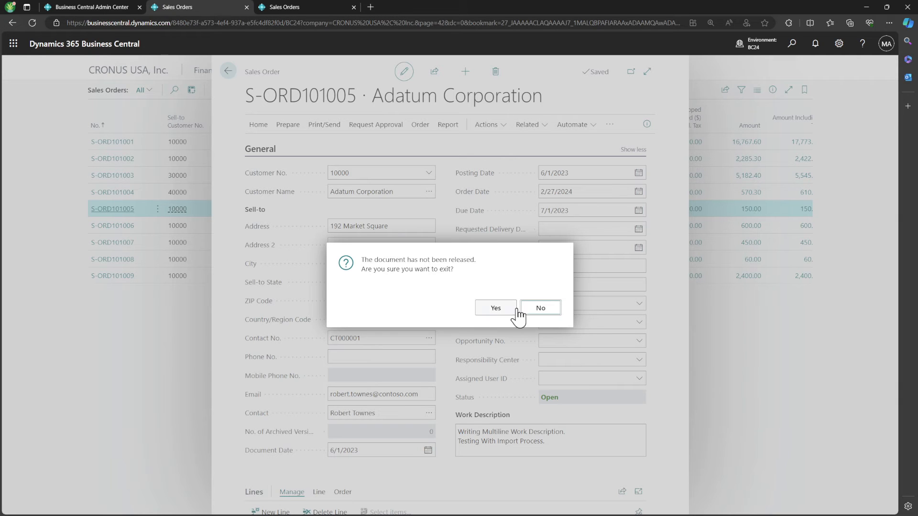
pyautogui.click(511, 307)
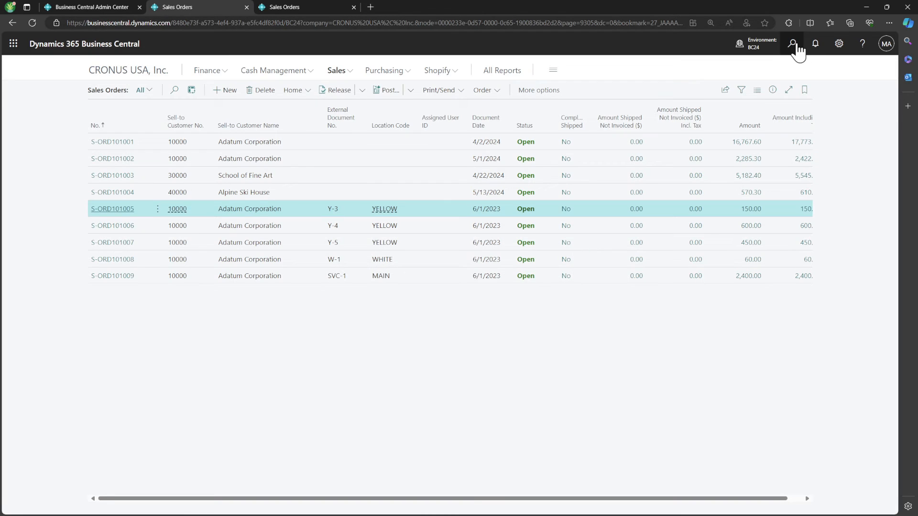
# - Find the Configuration Packages page in BC24 and open the TEST package card
pyautogui.click(794, 45)
pyautogui.write('confi')
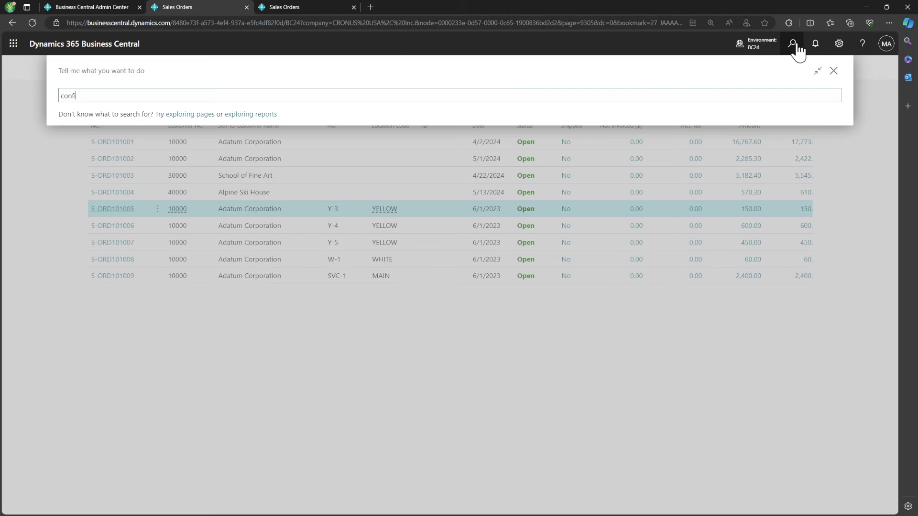
pyautogui.write('gur')
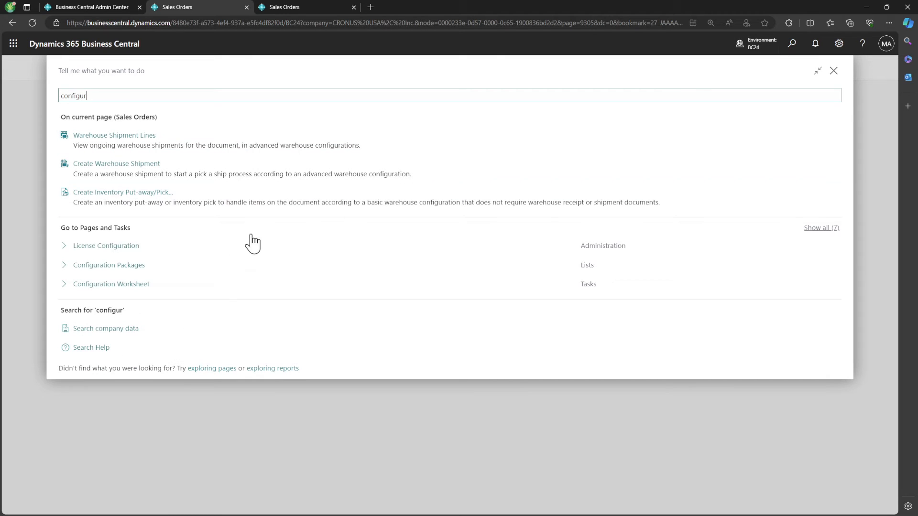
pyautogui.click(157, 266)
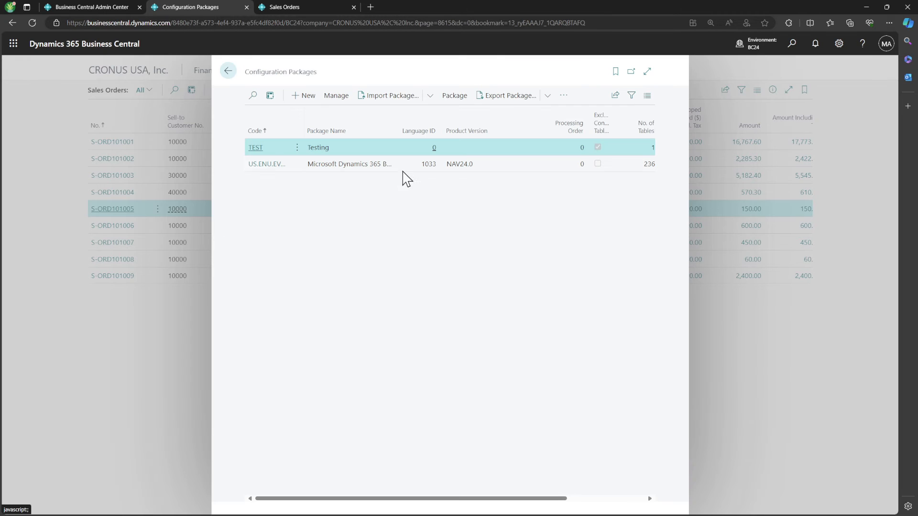
pyautogui.click(256, 152)
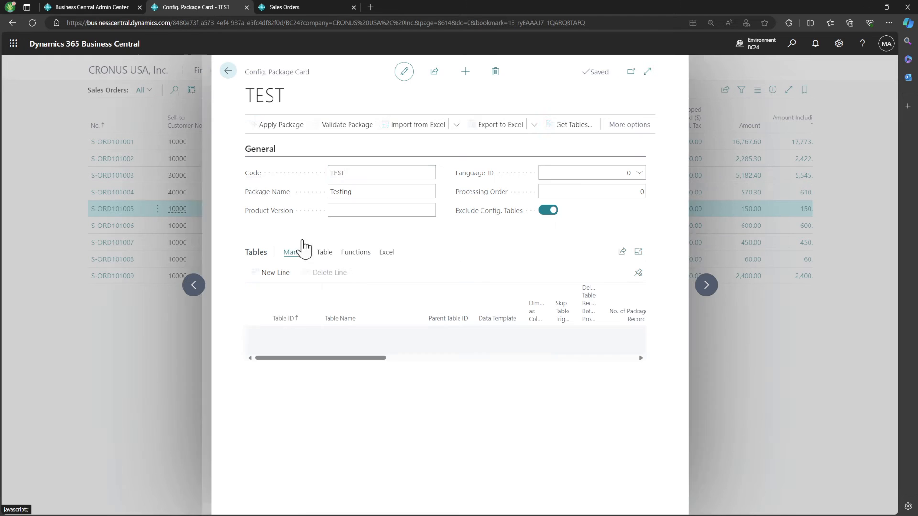
# - Export the Sales Header table of the TEST package to Excel and accept the confirmation
pyautogui.click(328, 257)
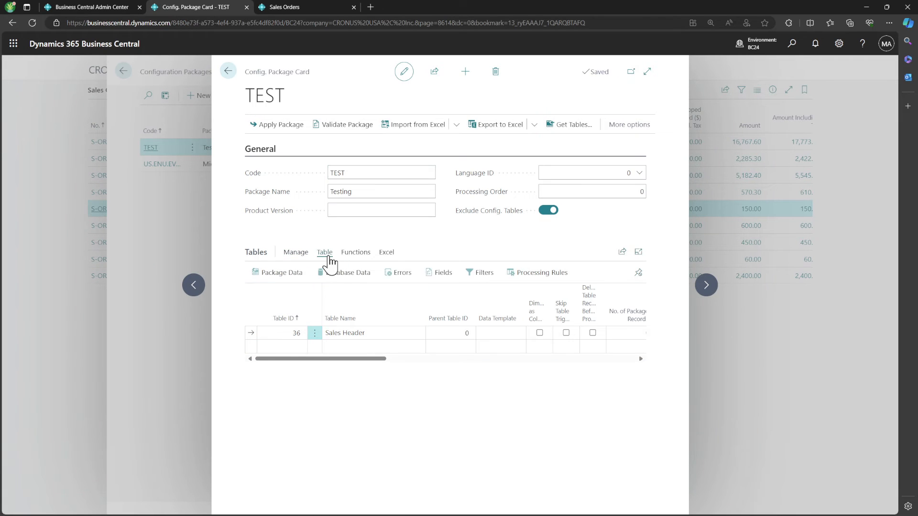
pyautogui.click(353, 252)
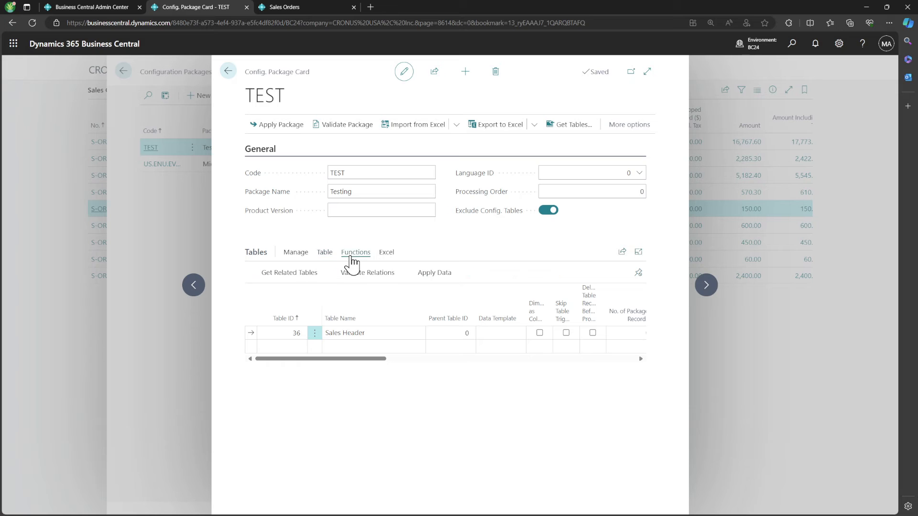
pyautogui.click(387, 254)
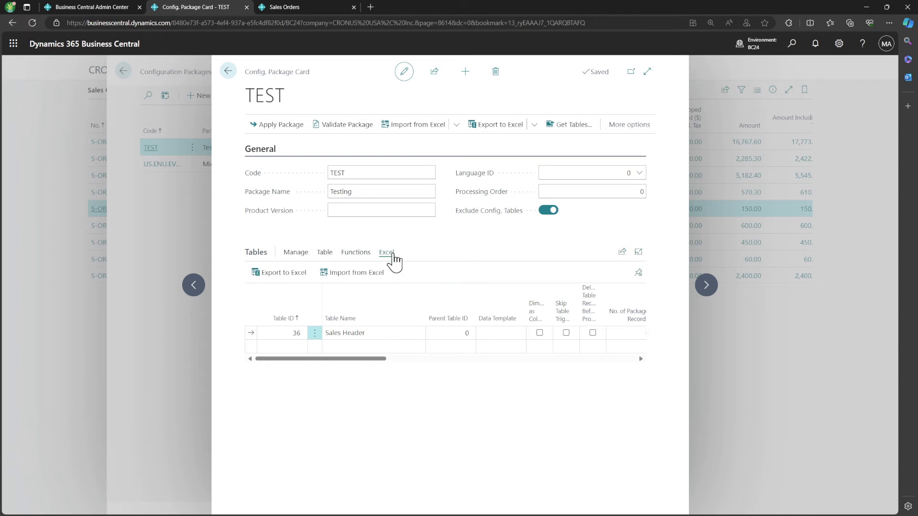
pyautogui.click(300, 277)
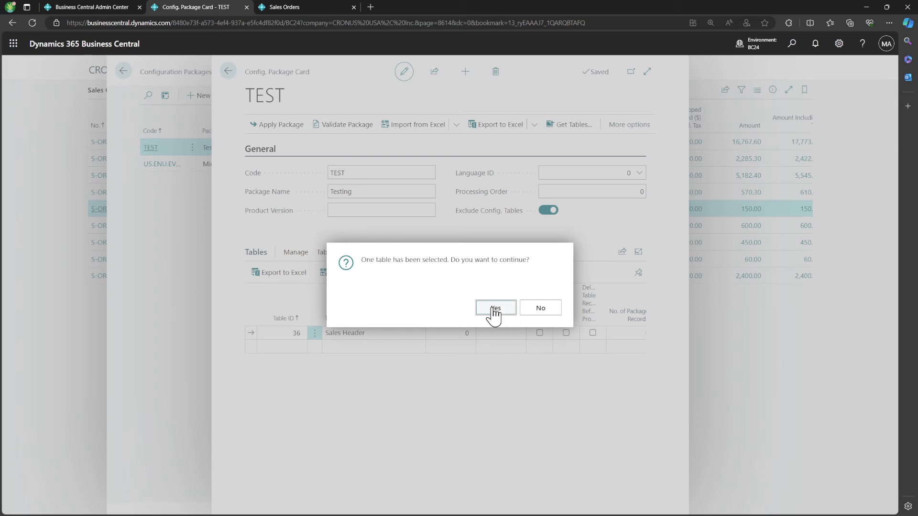
pyautogui.click(495, 309)
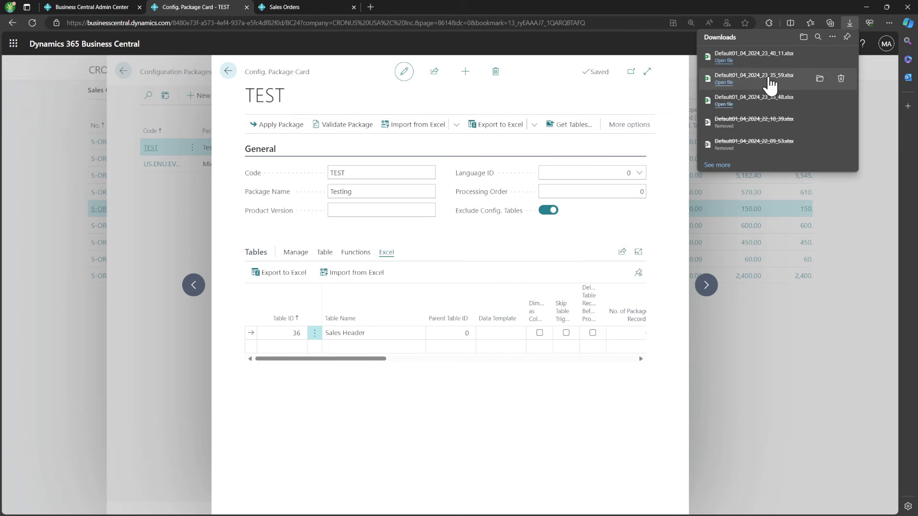
# - Open Default01_04_2024_23_40_11.xlsx in Excel beside the Sandbox export, enable editing and fit the Work Description column to its contents
pyautogui.click(723, 60)
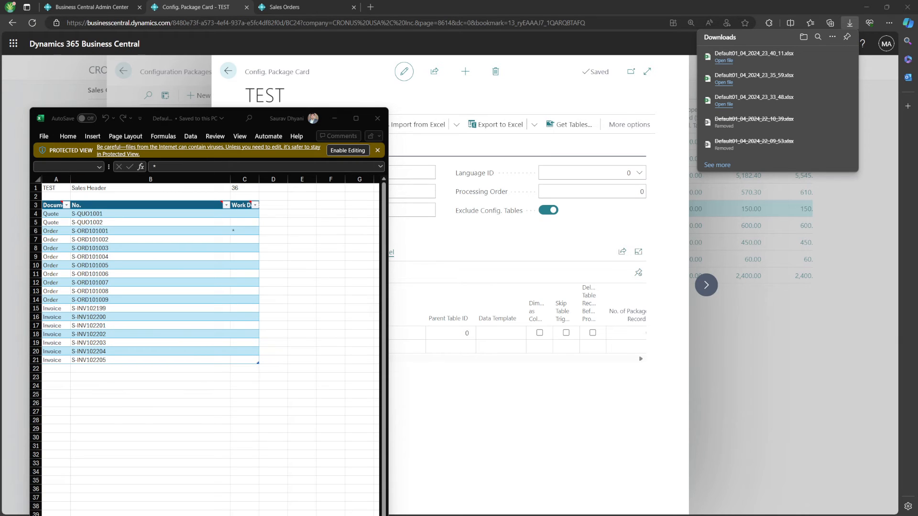
pyautogui.moveTo(593, 515); pyautogui.dragTo(585, 110)
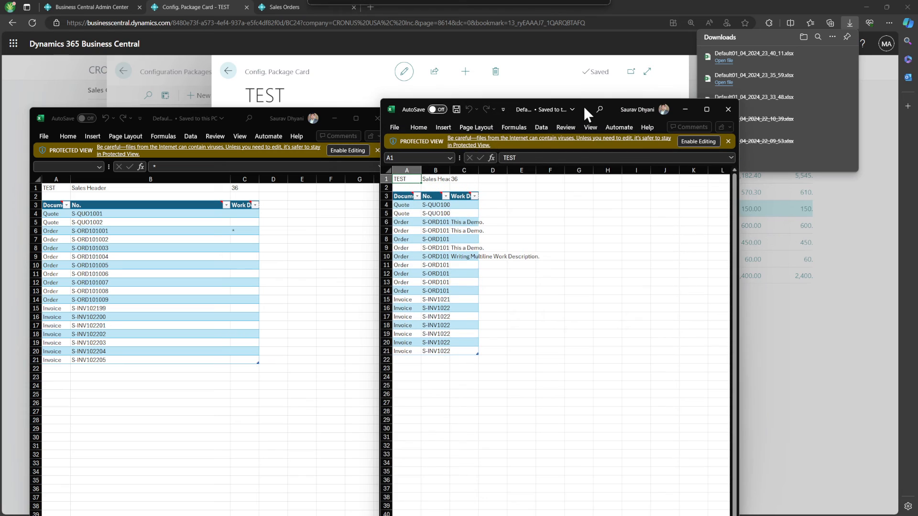
pyautogui.doubleClick(478, 170)
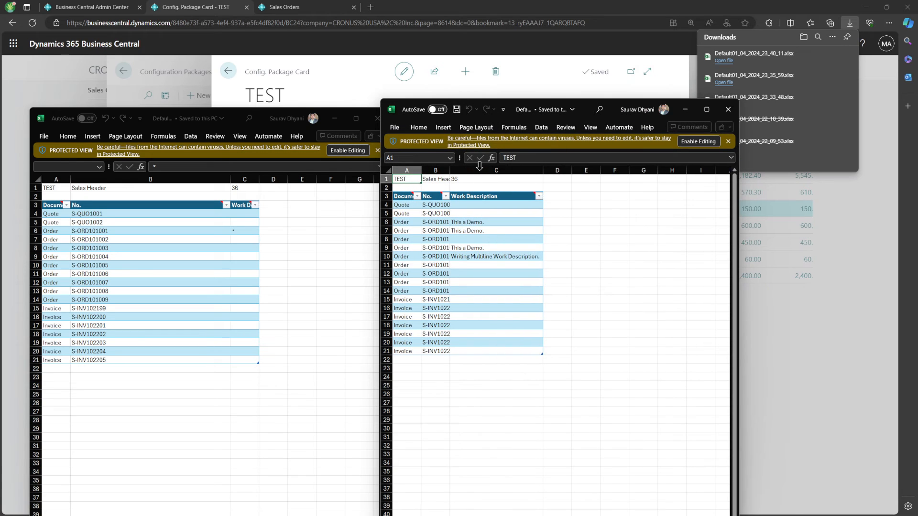
pyautogui.click(698, 141)
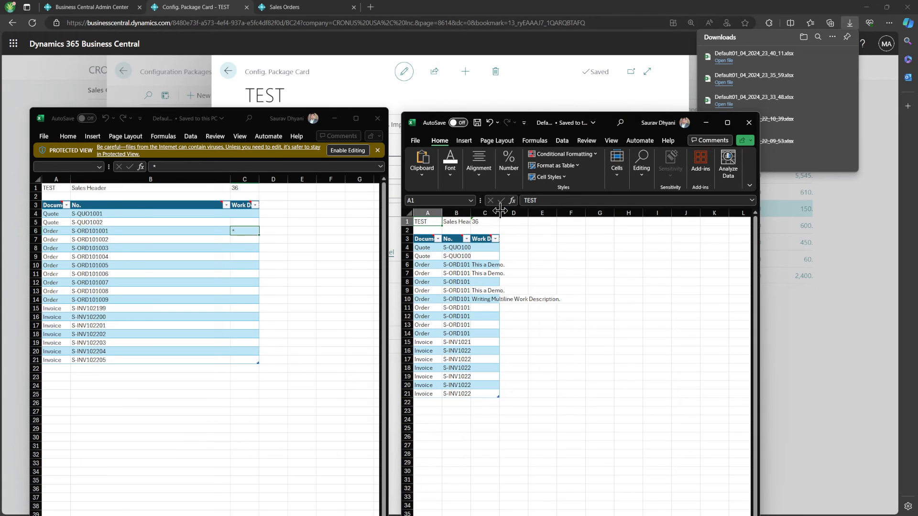
pyautogui.doubleClick(499, 213)
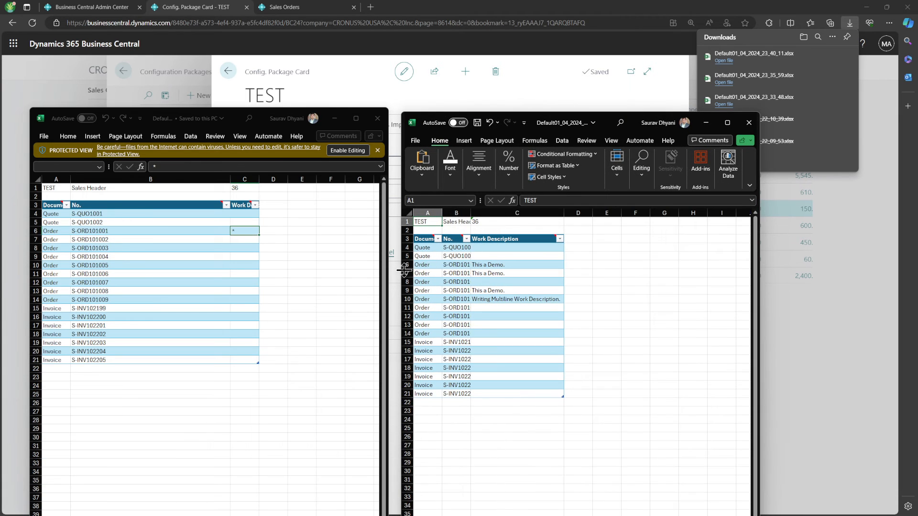
# - Check the orders' Work Description cells for multiline text, using a taller row 6 and an expanded formula bar
pyautogui.moveTo(403, 270); pyautogui.dragTo(410, 281)
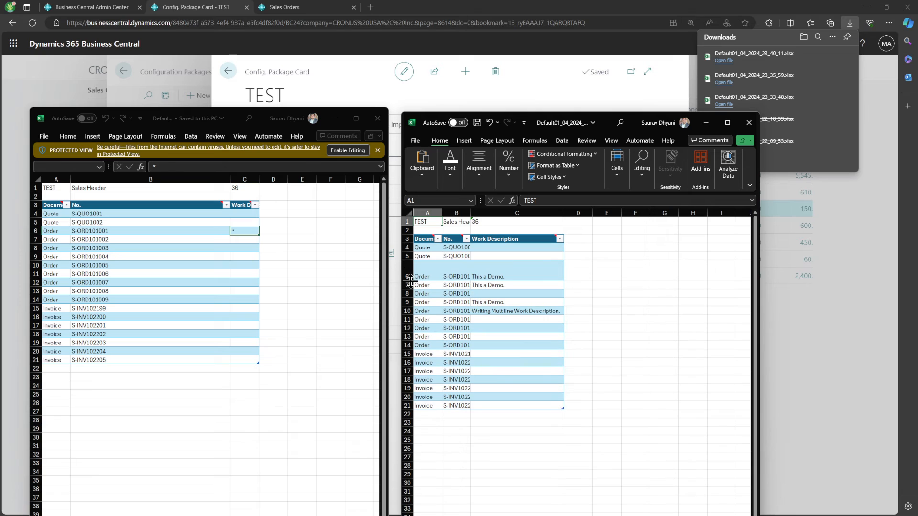
pyautogui.click(550, 270)
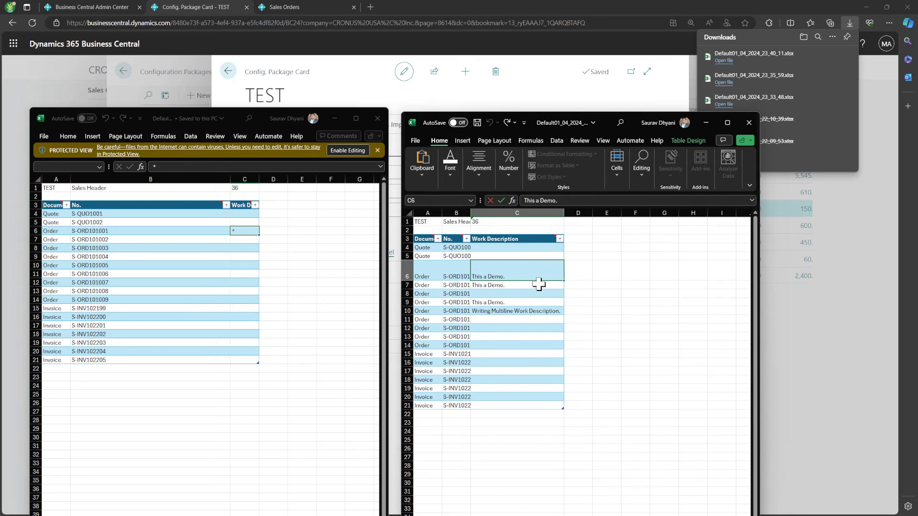
pyautogui.doubleClick(540, 285)
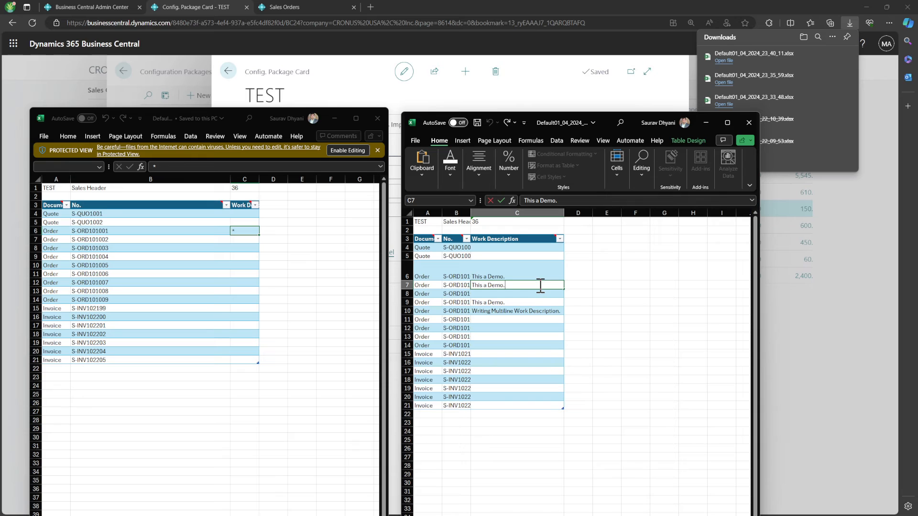
pyautogui.click(752, 200)
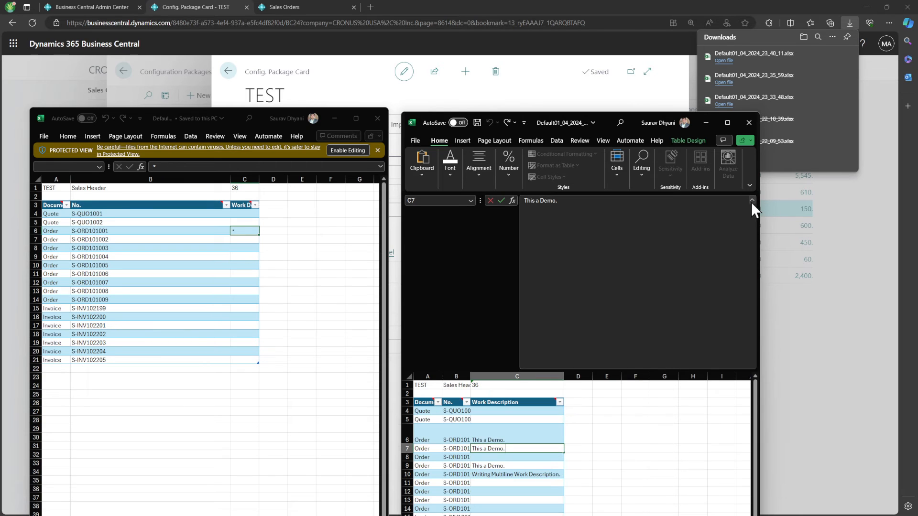
pyautogui.click(508, 465)
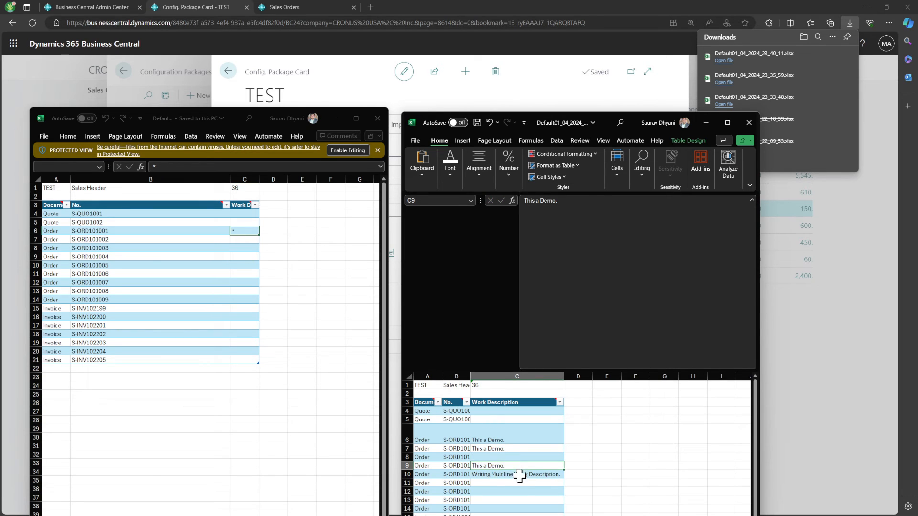
pyautogui.click(523, 476)
pyautogui.scroll(-7, 523, 480)
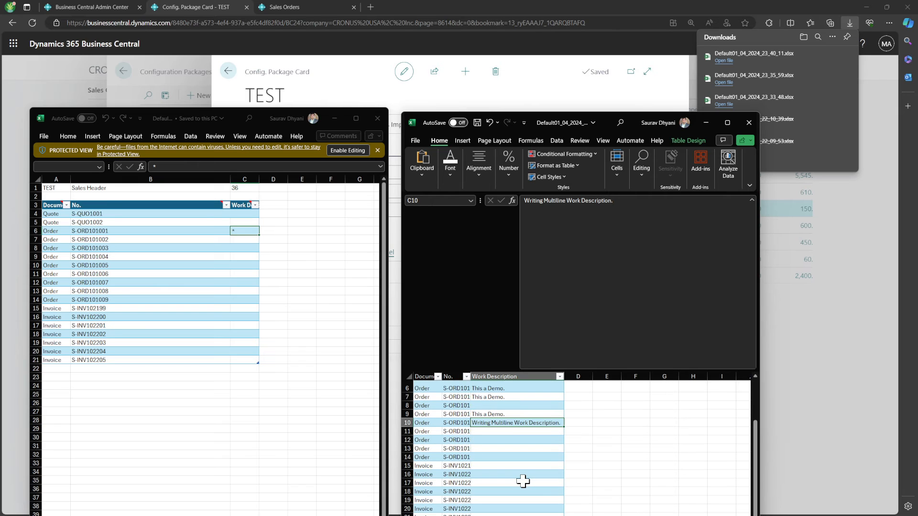
pyautogui.scroll(7, 524, 481)
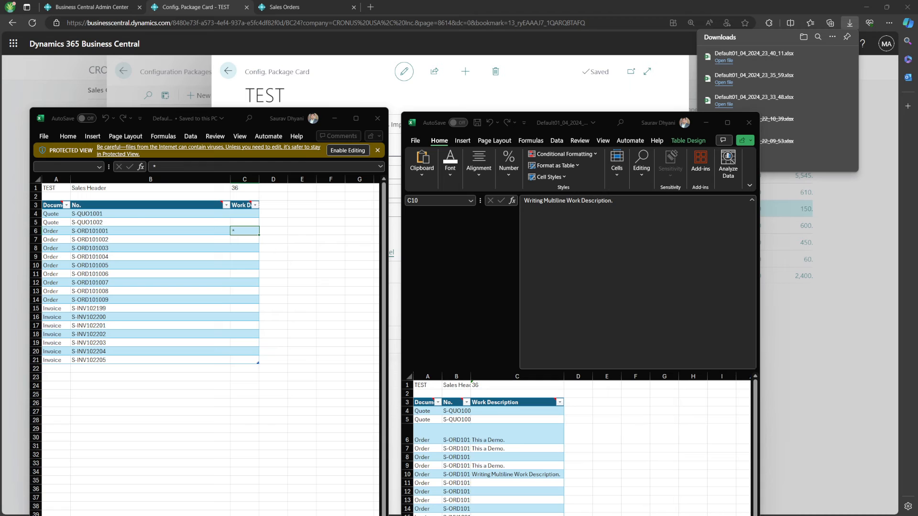
# - Switch to the Microsoft Learn article on multiline text with Configuration Packages and read the feature details on exporting and updating data in Excel
pyautogui.moveTo(159, 367); pyautogui.dragTo(577, 145)
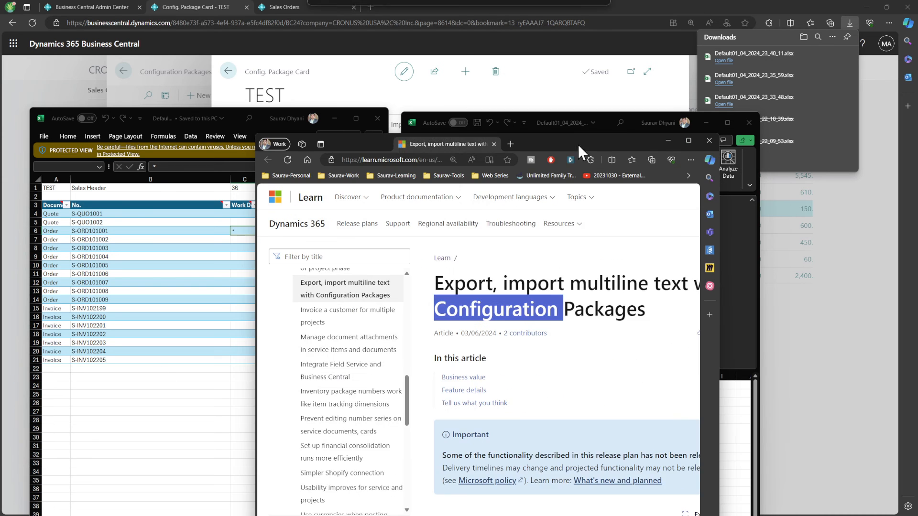
pyautogui.doubleClick(615, 144)
pyautogui.click(536, 249)
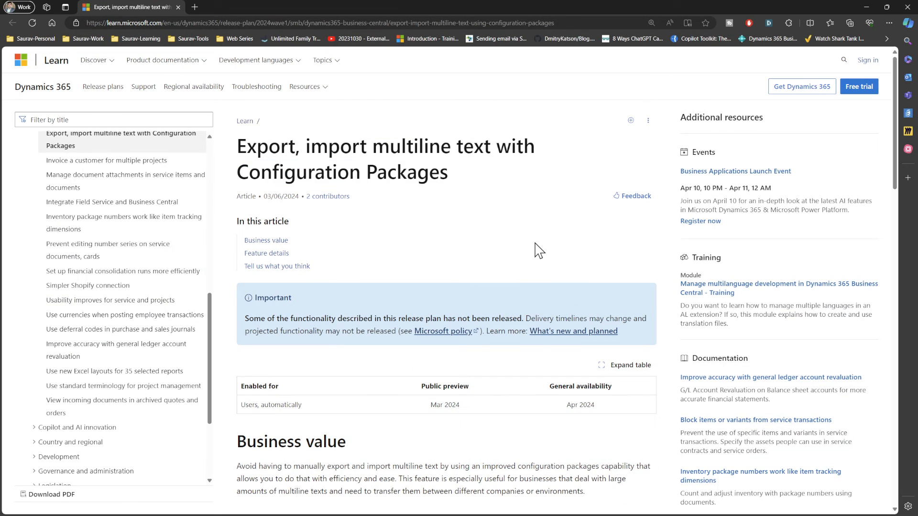
pyautogui.scroll(-6, 538, 250)
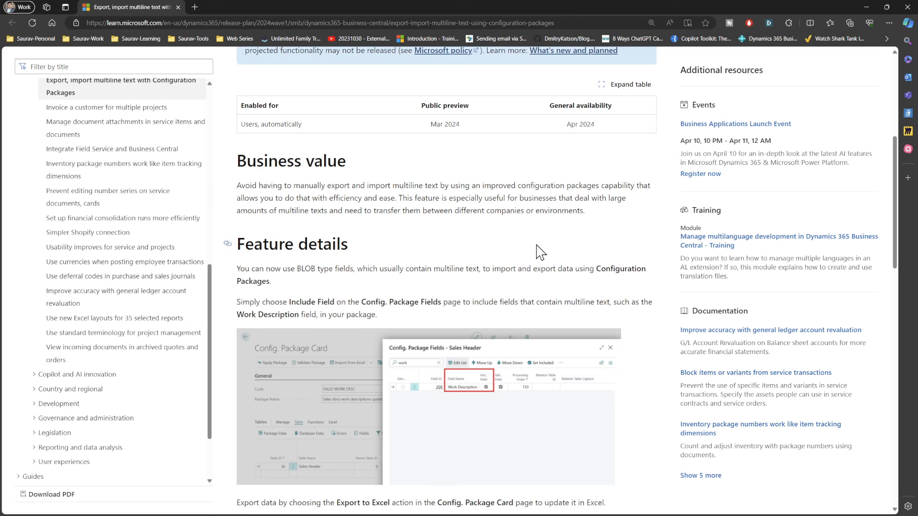
pyautogui.tripleClick(247, 270)
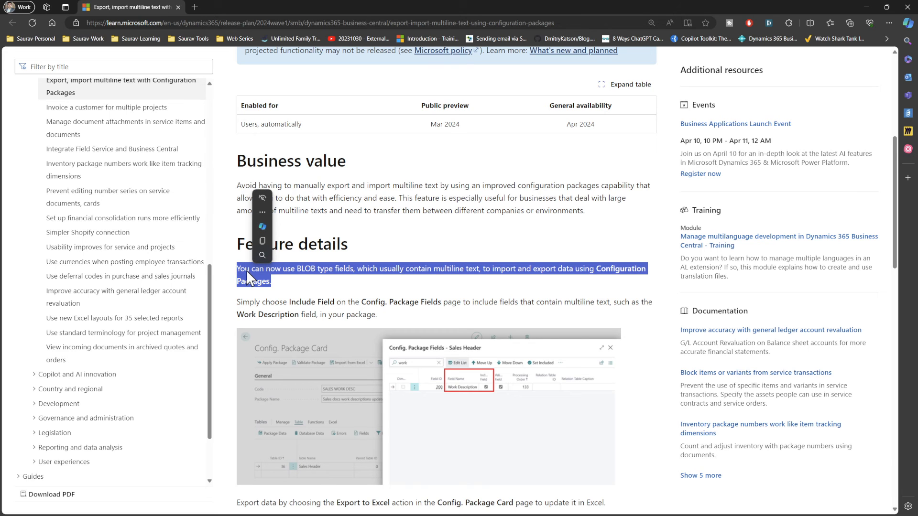
pyautogui.scroll(-4, 258, 282)
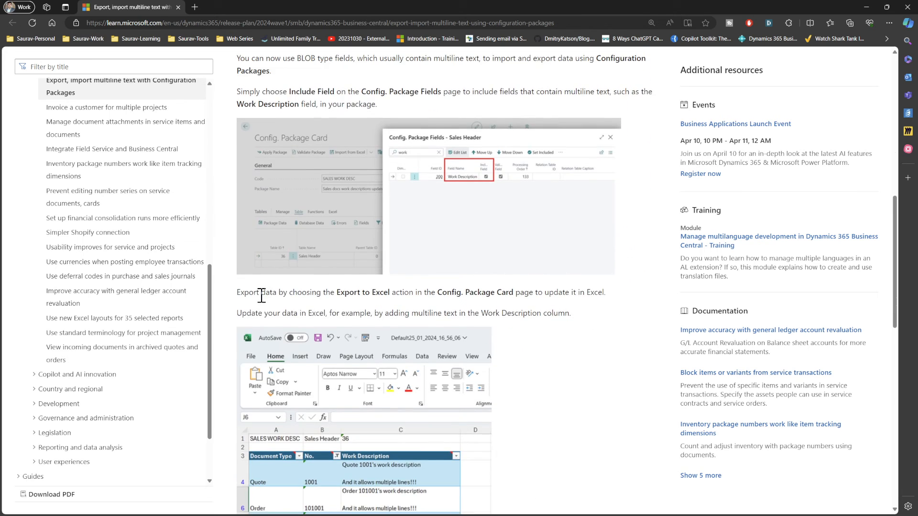
pyautogui.tripleClick(261, 293)
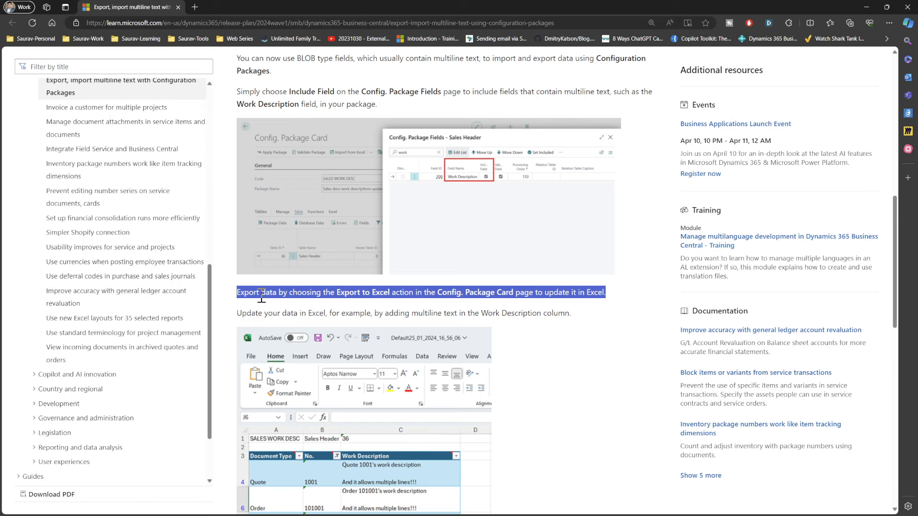
pyautogui.moveTo(261, 297); pyautogui.dragTo(271, 323)
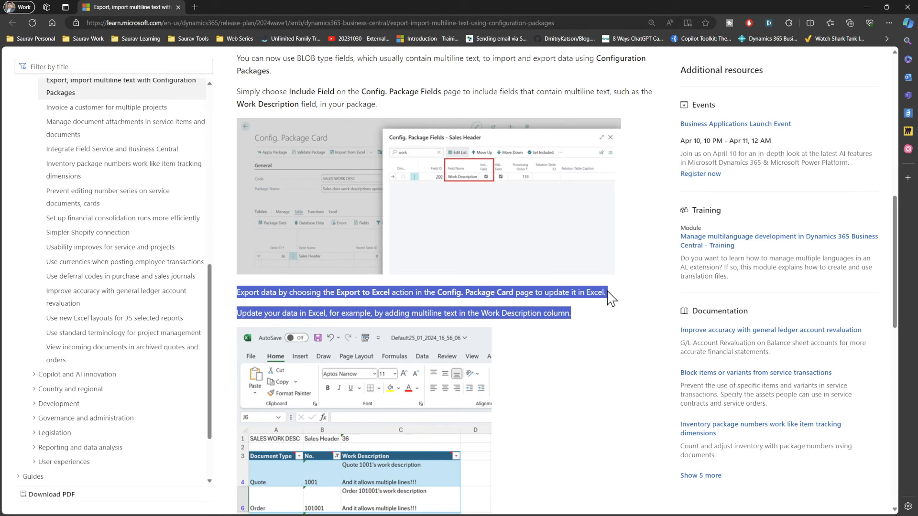
pyautogui.tripleClick(513, 318)
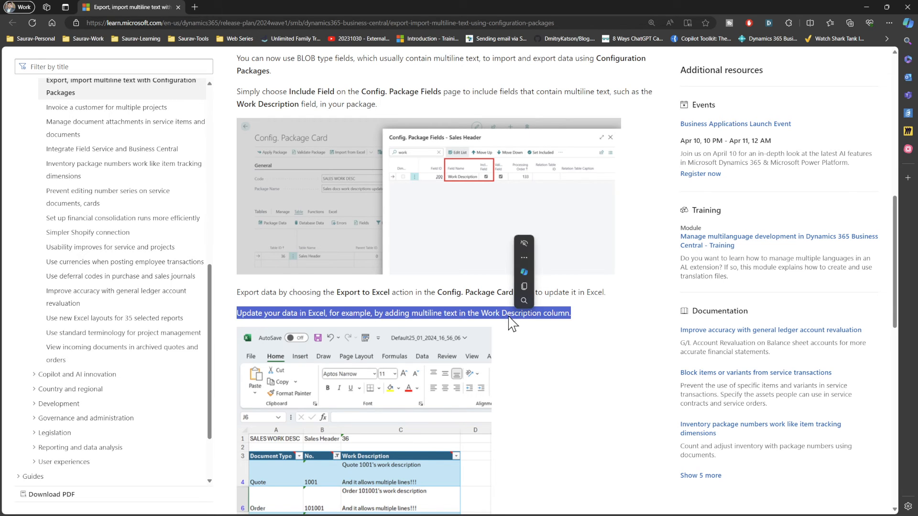
# - Read the article's Excel example and its instructions for importing, applying and verifying the package, and minimize the article
pyautogui.scroll(-6, 440, 422)
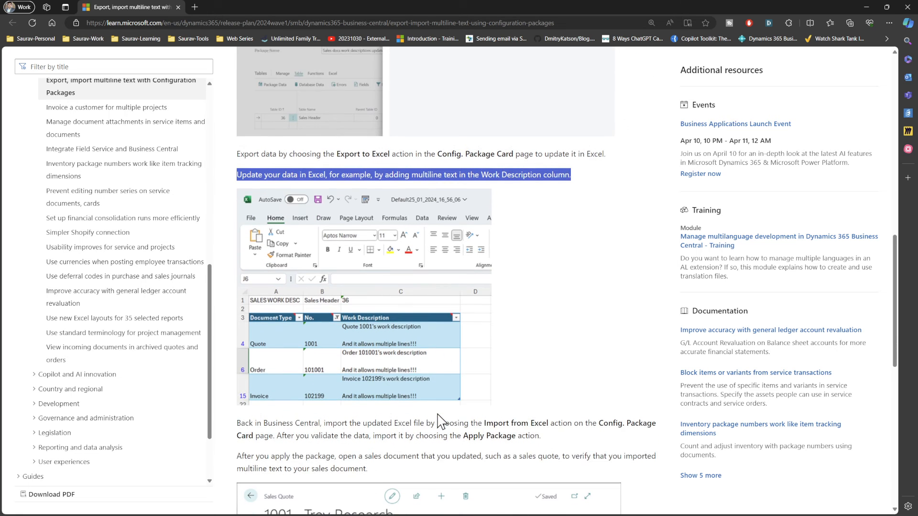
pyautogui.scroll(3, 439, 421)
pyautogui.scroll(-3, 440, 422)
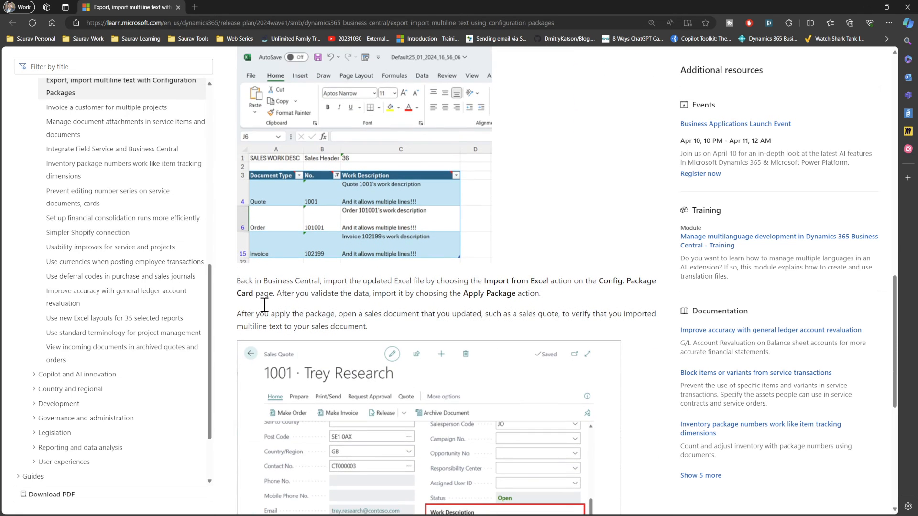
pyautogui.moveTo(238, 282); pyautogui.dragTo(412, 330)
pyautogui.scroll(-7, 412, 330)
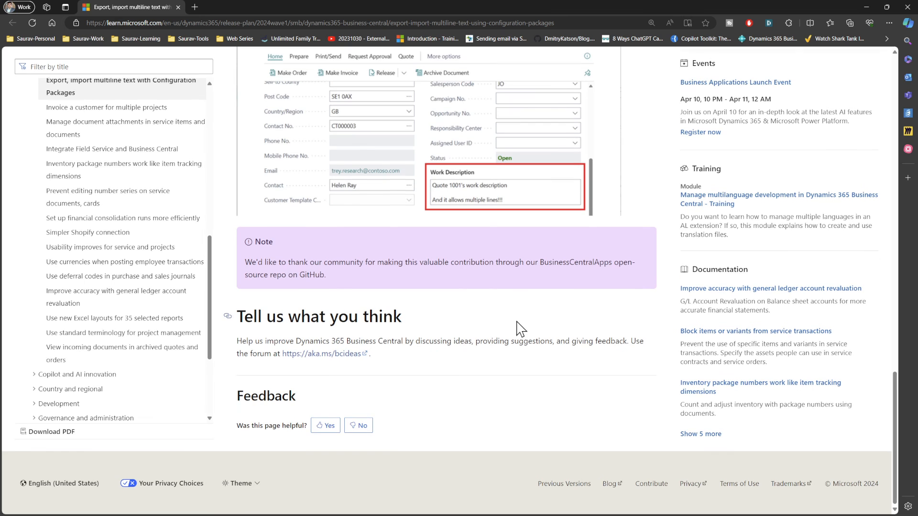
pyautogui.click(866, 7)
# - Switch to Business Central, export the TEST configuration package to Excel again and open Default01_04_2024_23_41_40.xlsx
pyautogui.click(520, 97)
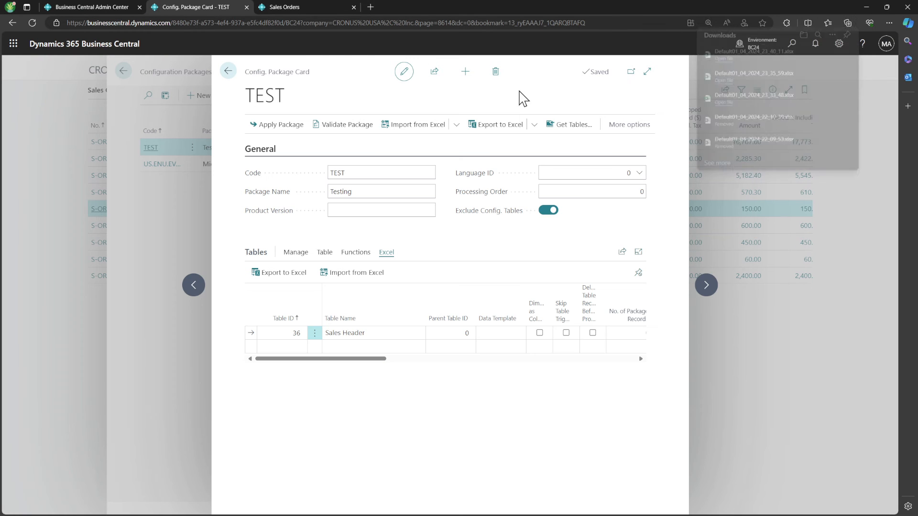
pyautogui.click(534, 126)
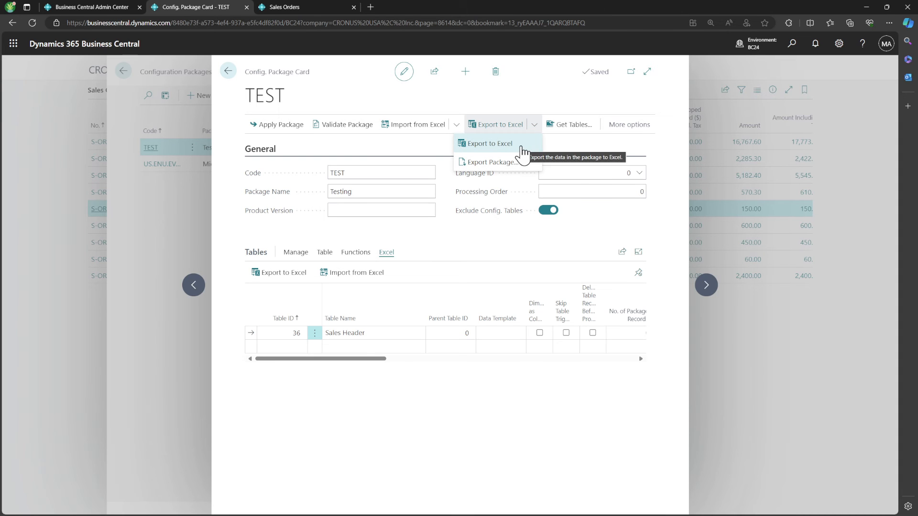
pyautogui.click(522, 149)
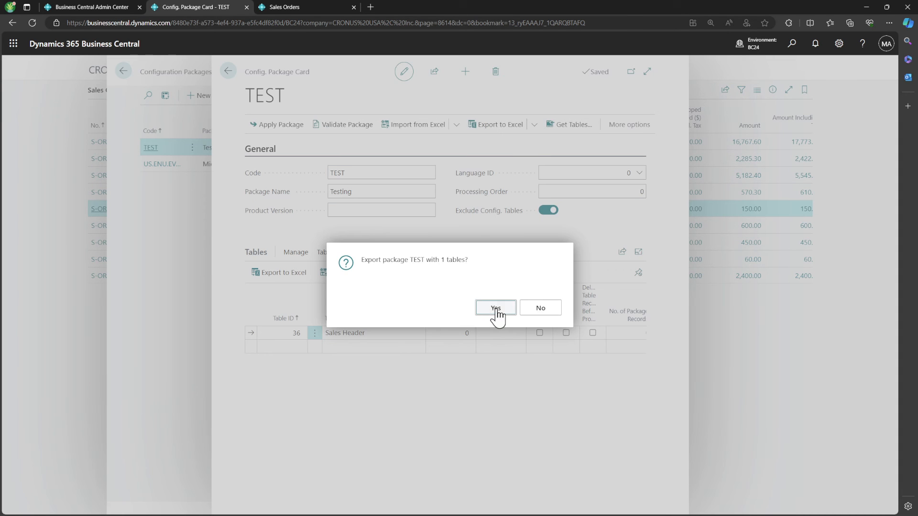
pyautogui.click(496, 309)
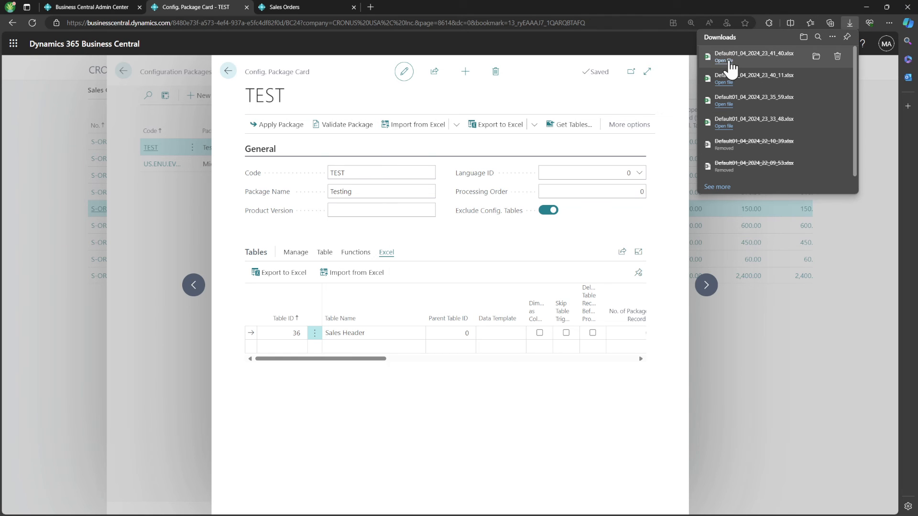
pyautogui.click(729, 61)
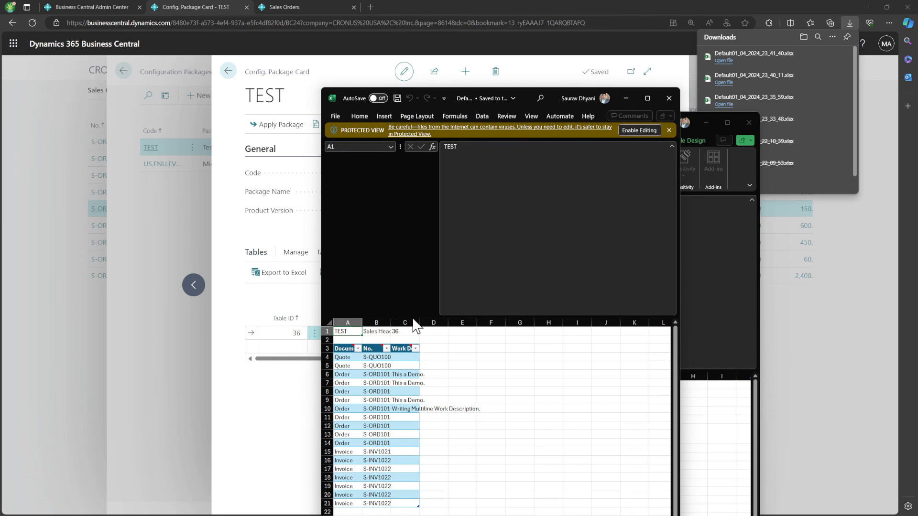
# - Fit the Work Description column to its contents and check the orders' cells in rows 6 and 10 for multiline text
pyautogui.moveTo(418, 323); pyautogui.dragTo(419, 323)
pyautogui.doubleClick(419, 323)
pyautogui.moveTo(432, 378); pyautogui.dragTo(433, 382)
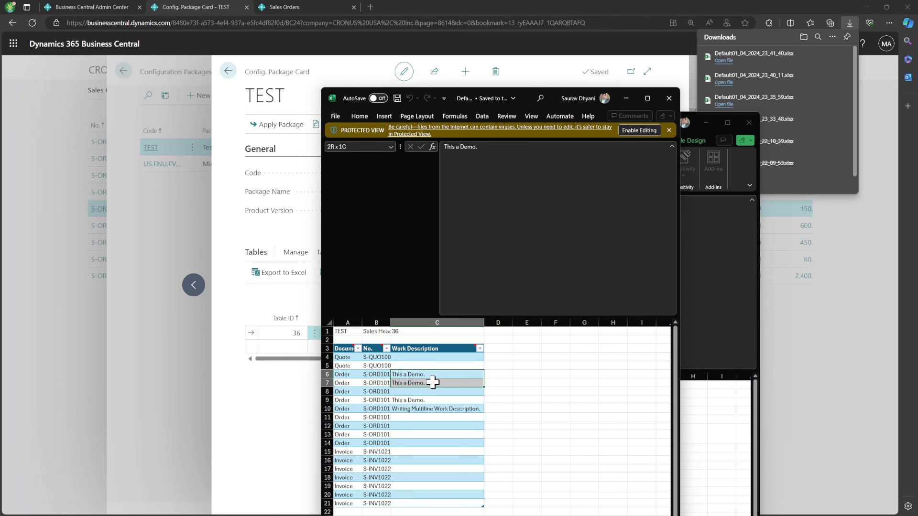
pyautogui.click(434, 381)
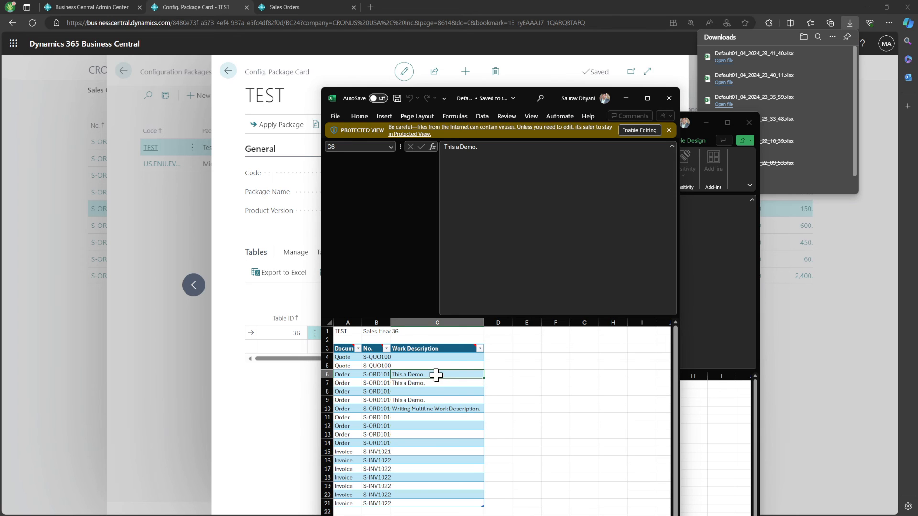
pyautogui.click(436, 408)
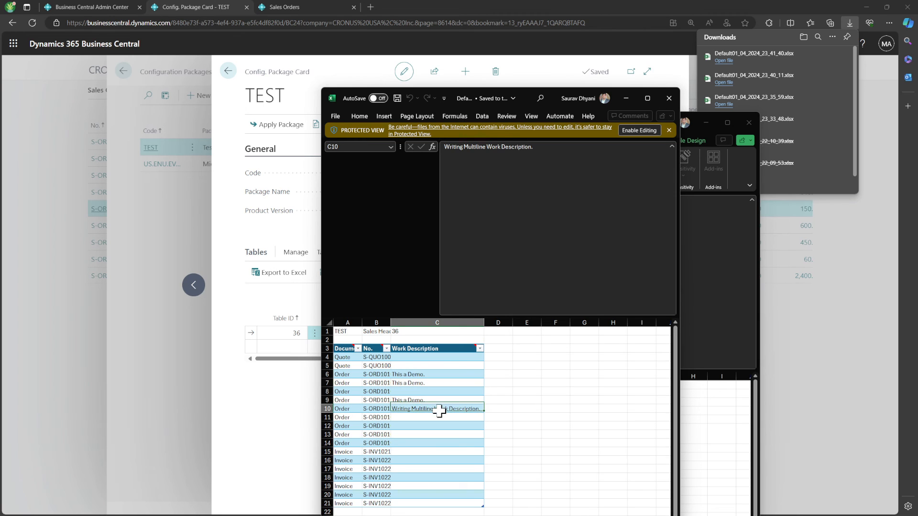
# - Return to Business Central, leave the configuration package pages and open sales order S-ORD101001 to compare its Work Description
pyautogui.click(267, 385)
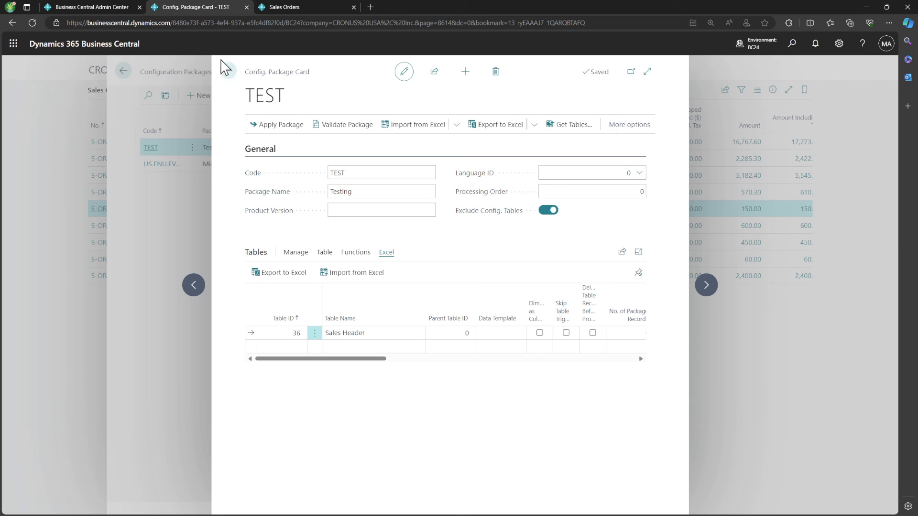
pyautogui.click(228, 72)
pyautogui.click(228, 72)
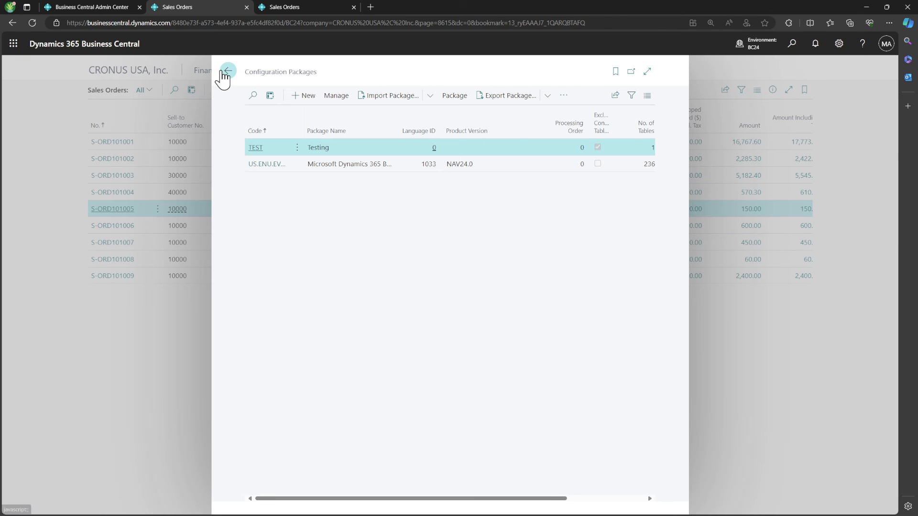
pyautogui.click(120, 142)
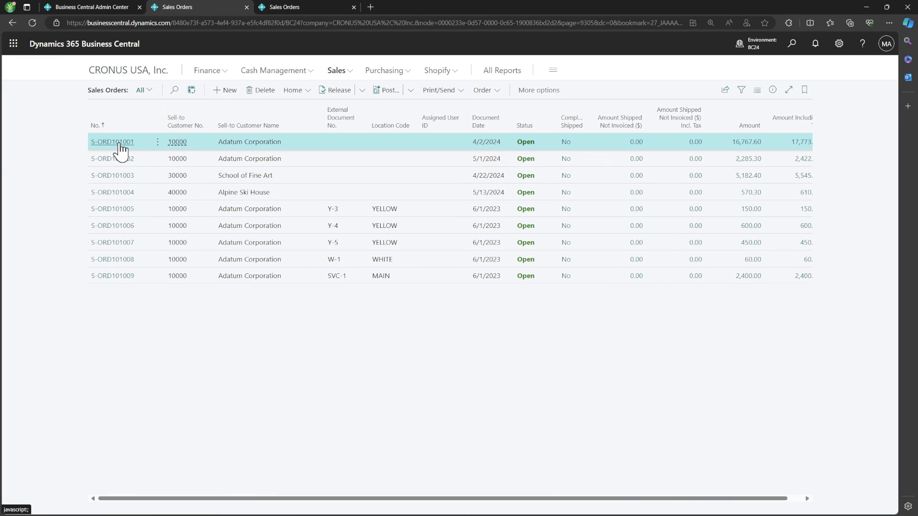
pyautogui.click(119, 143)
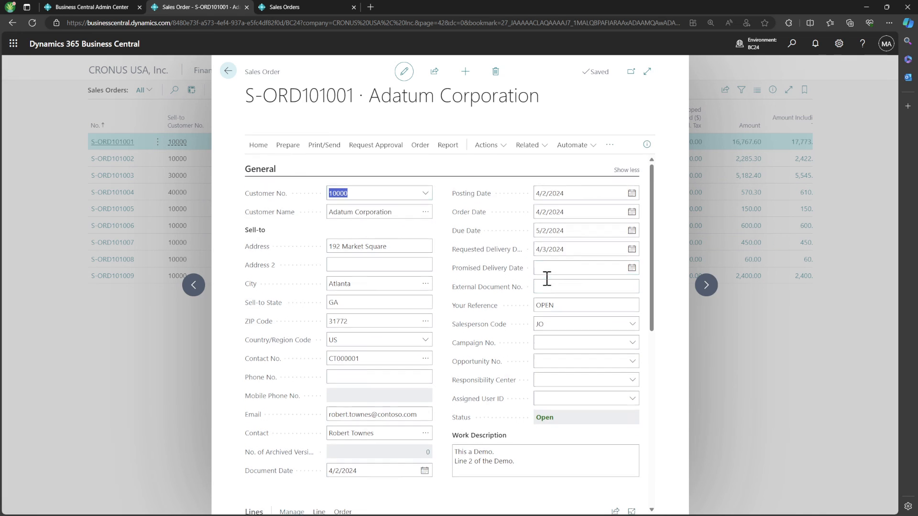
pyautogui.click(226, 75)
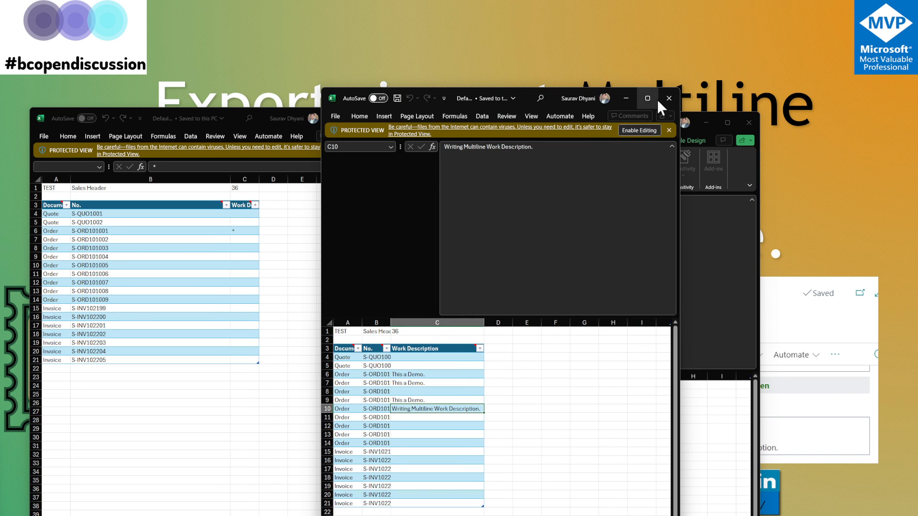
# - Close all three exported Excel workbooks, discarding the changes to Default01_04_2024_23_40_11.xlsx
pyautogui.click(669, 98)
pyautogui.click(750, 123)
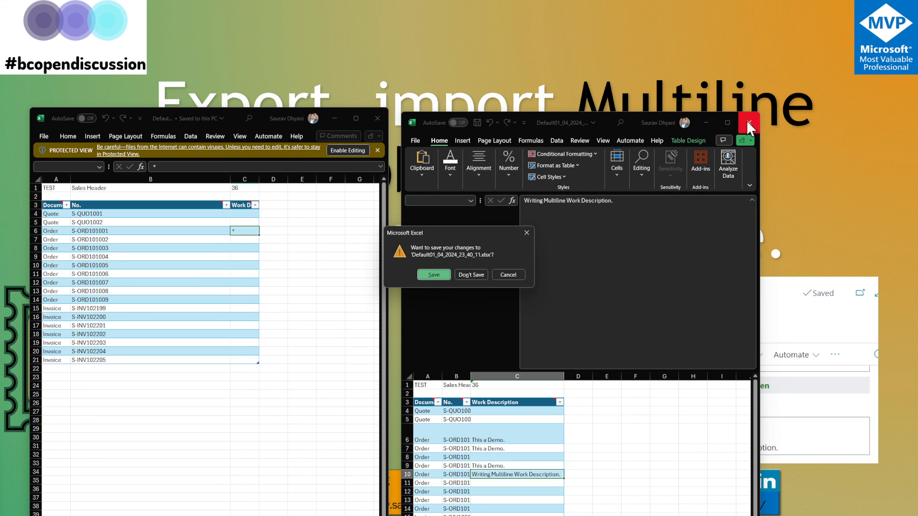
pyautogui.click(469, 269)
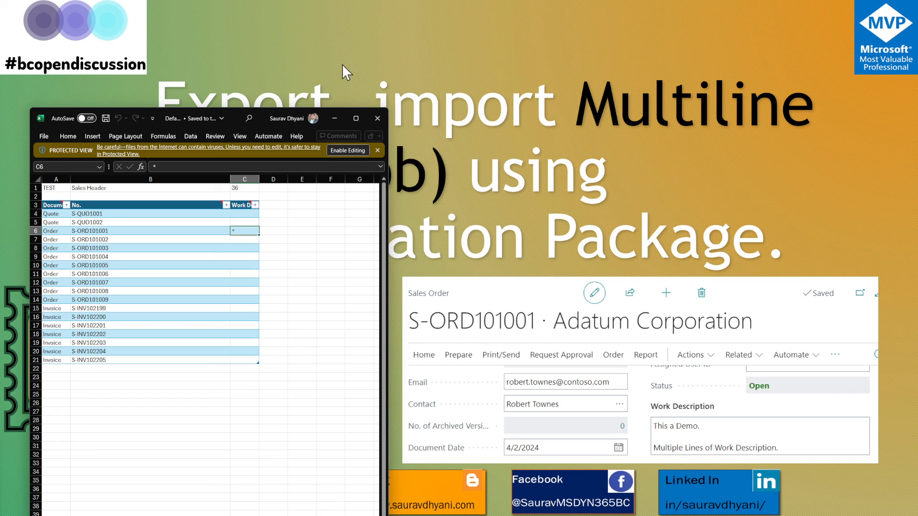
pyautogui.click(376, 114)
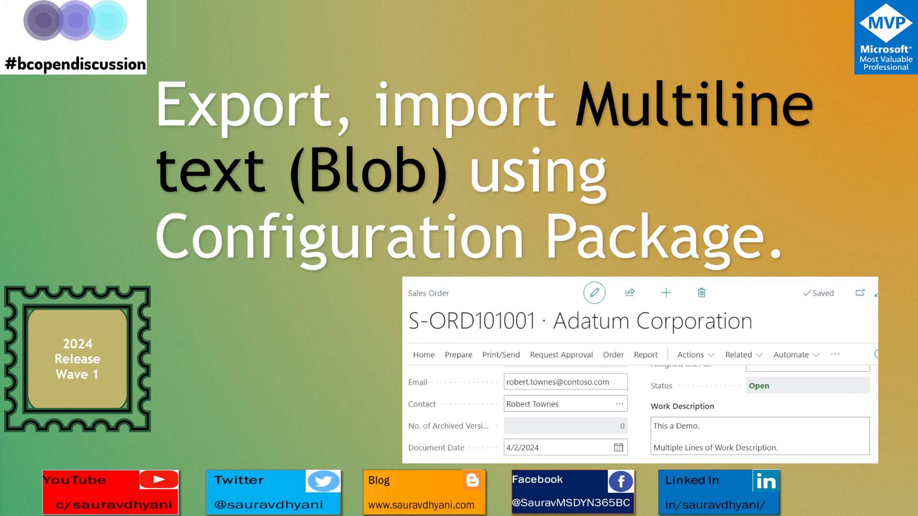